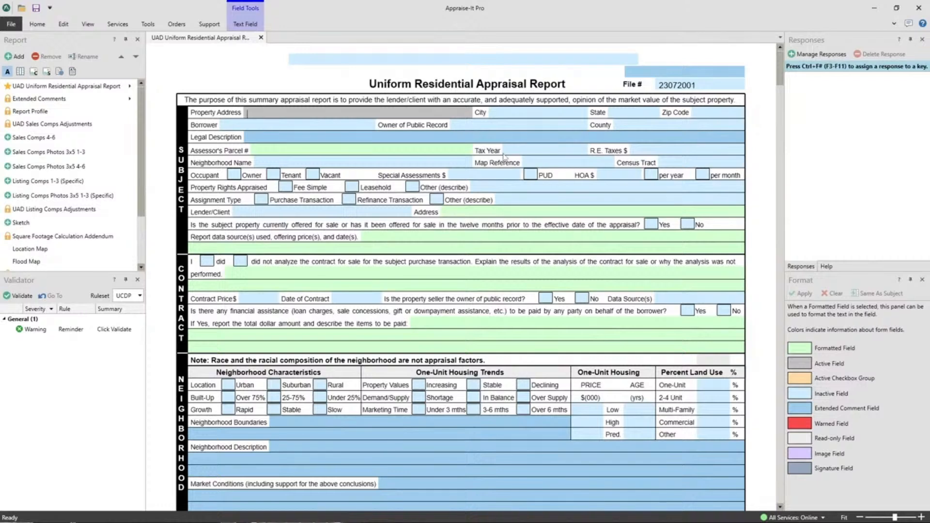
# Fill in the subject property's City field with "Charlotte Charlotte Charlotte".
pyautogui.click(518, 116)
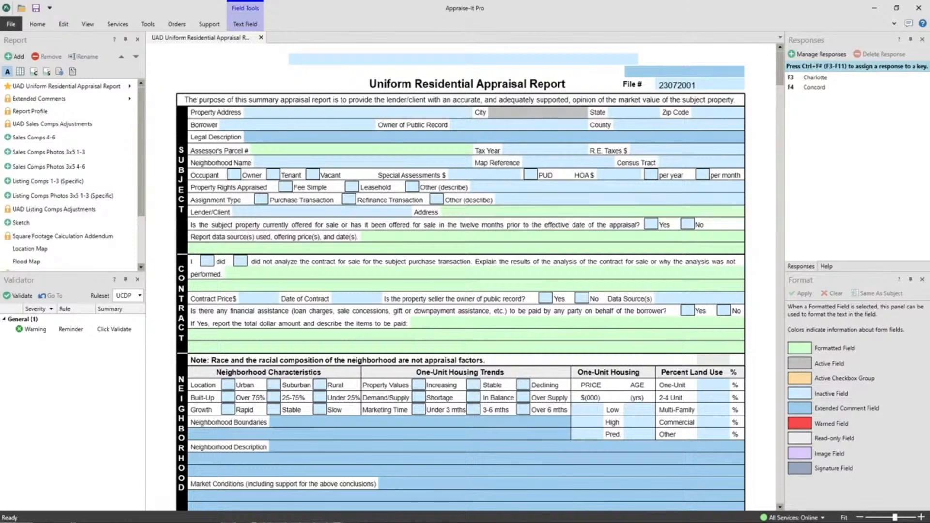
pyautogui.write('Charlotte Charlotte Charlott')
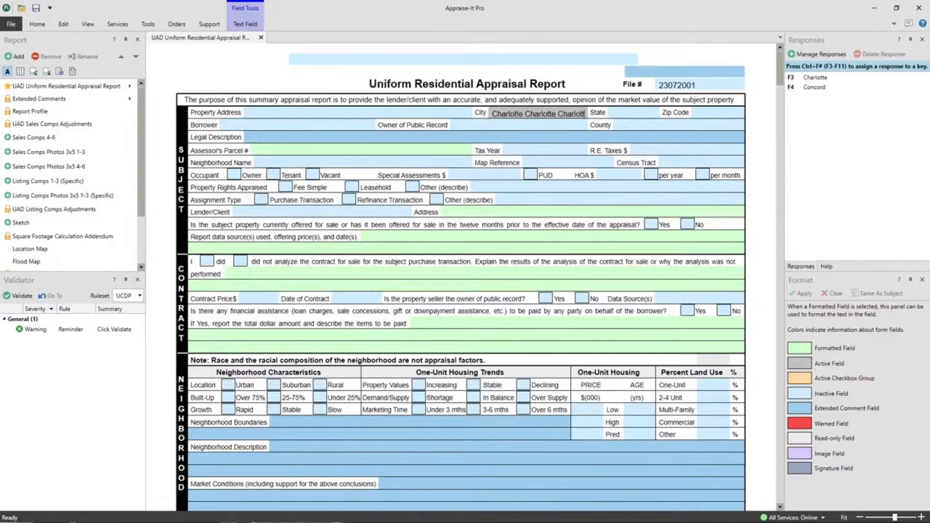
pyautogui.write('e')
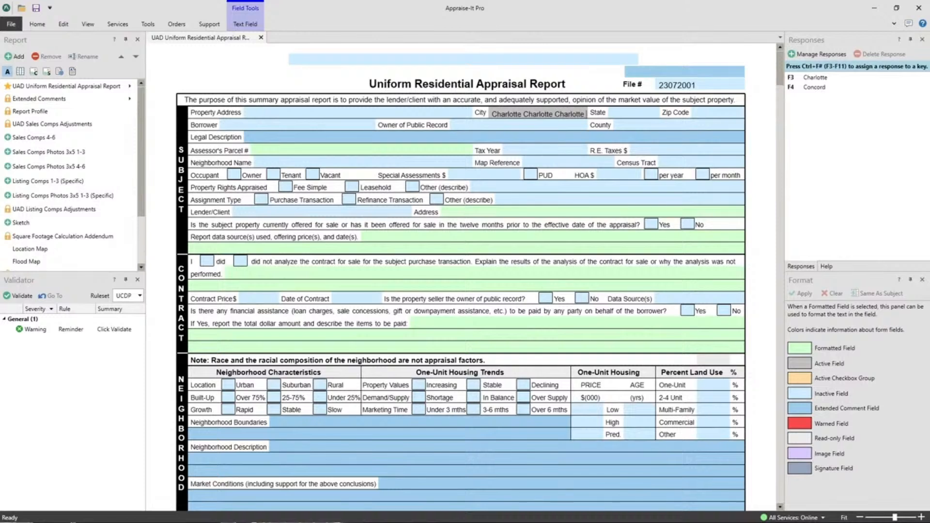
pyautogui.write('Charl')
pyautogui.press('BackSpace')
pyautogui.press('BackSpace')
pyautogui.press('BackSpace')
pyautogui.press('BackSpace')
pyautogui.press('BackSpace')
pyautogui.press('BackSpace')
# Make the financial assistance description field active and toggle the ribbon between collapsed and expanded, leaving it expanded.
pyautogui.click(512, 324)
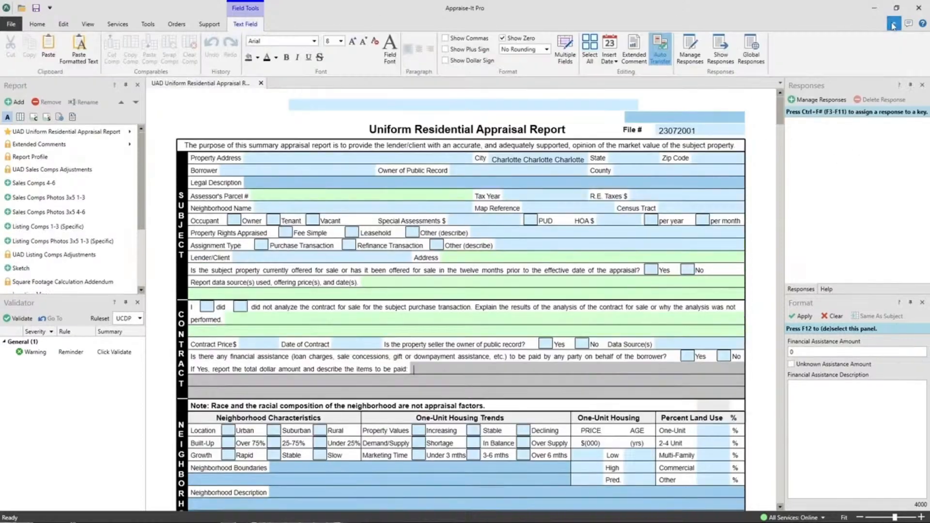
pyautogui.click(894, 25)
pyautogui.click(893, 25)
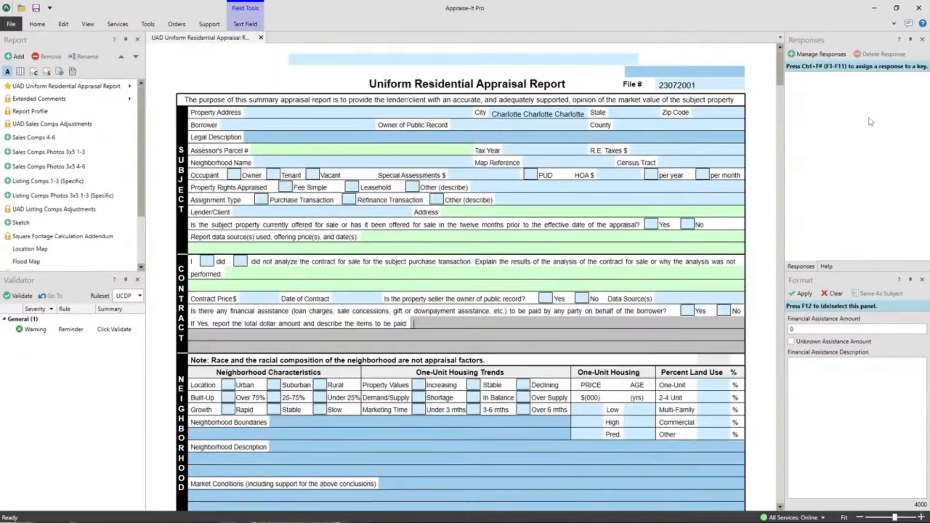
pyautogui.click(152, 26)
pyautogui.click(150, 27)
pyautogui.click(894, 23)
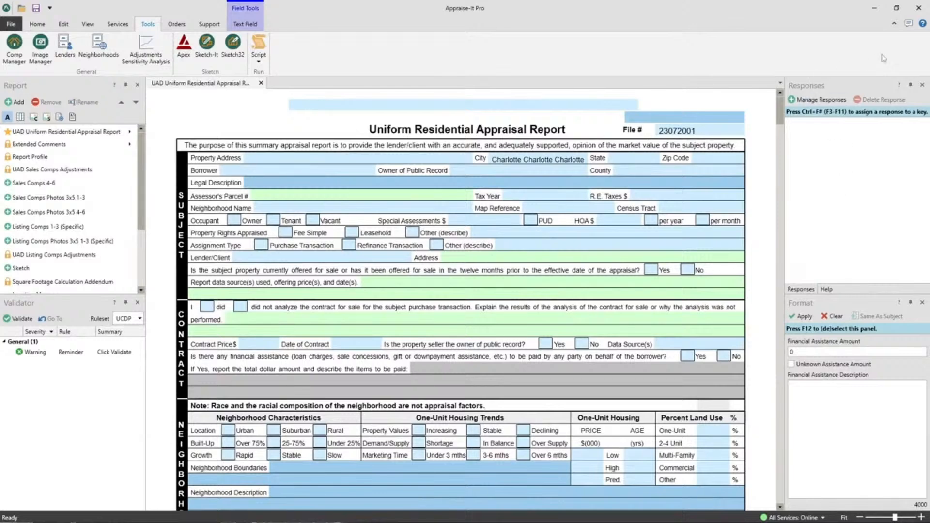
pyautogui.click(894, 23)
pyautogui.click(894, 23)
pyautogui.doubleClick(38, 25)
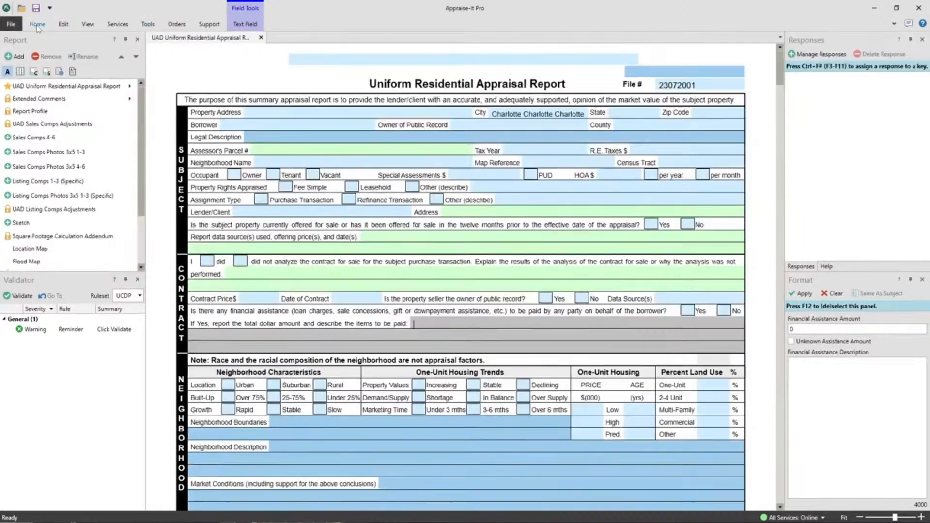
pyautogui.click(894, 23)
# Look through the View, Support and Home commands and examine the Import Forms options without importing anything.
pyautogui.click(88, 25)
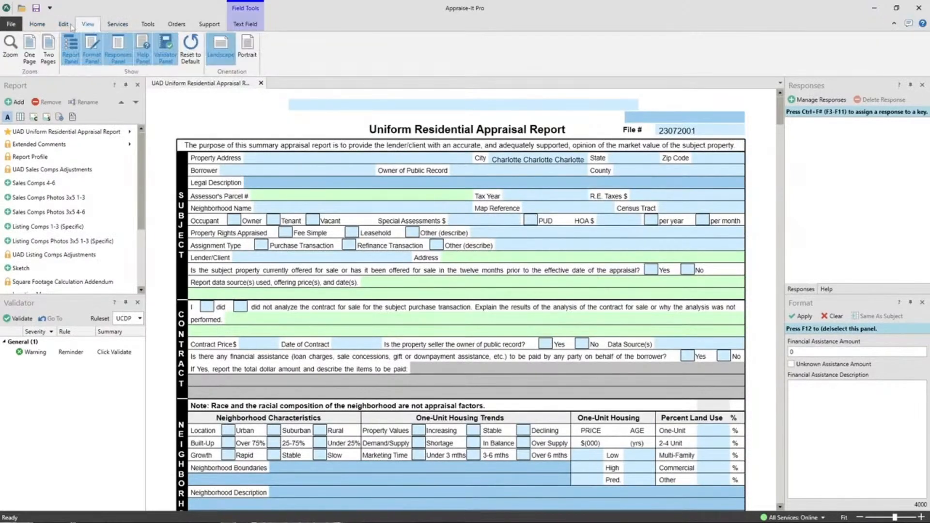
pyautogui.click(37, 25)
pyautogui.click(208, 25)
pyautogui.click(38, 26)
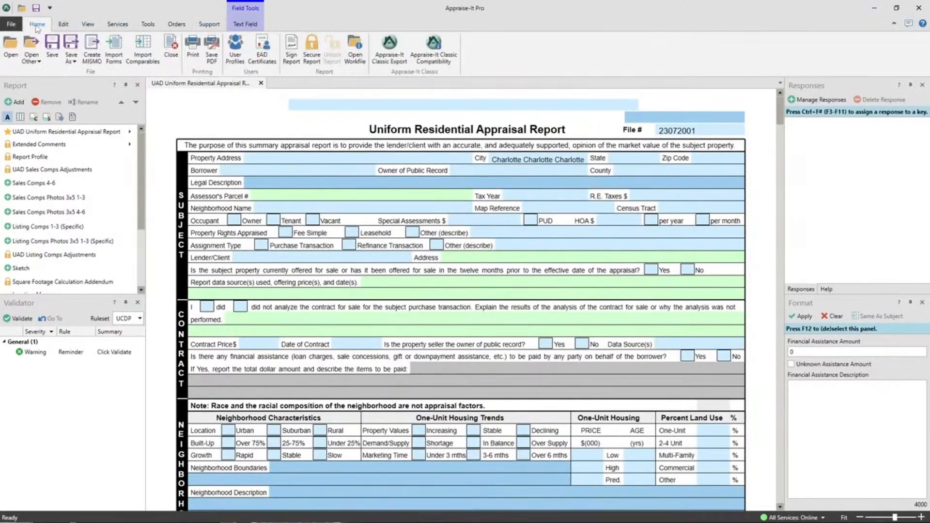
pyautogui.click(115, 58)
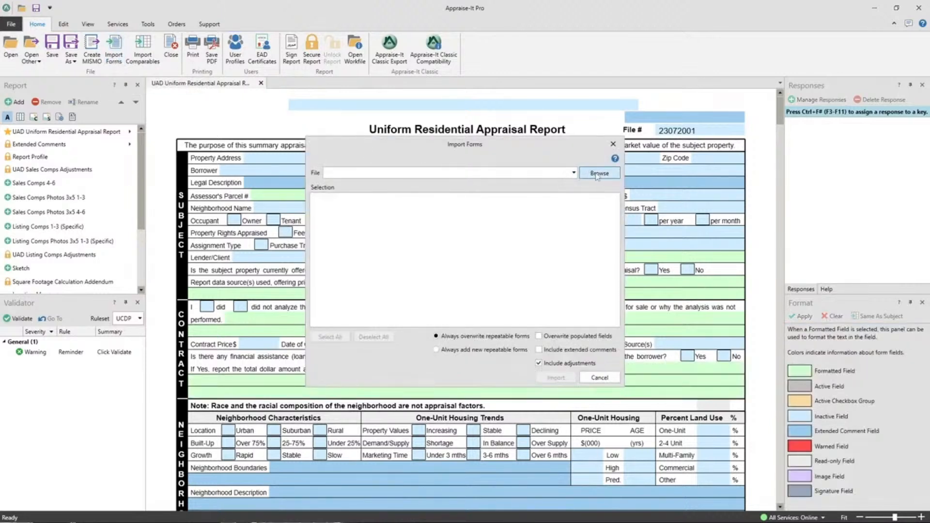
pyautogui.click(613, 144)
# Open the report search page to examine its criteria, and return to the open appraisal report.
pyautogui.click(9, 25)
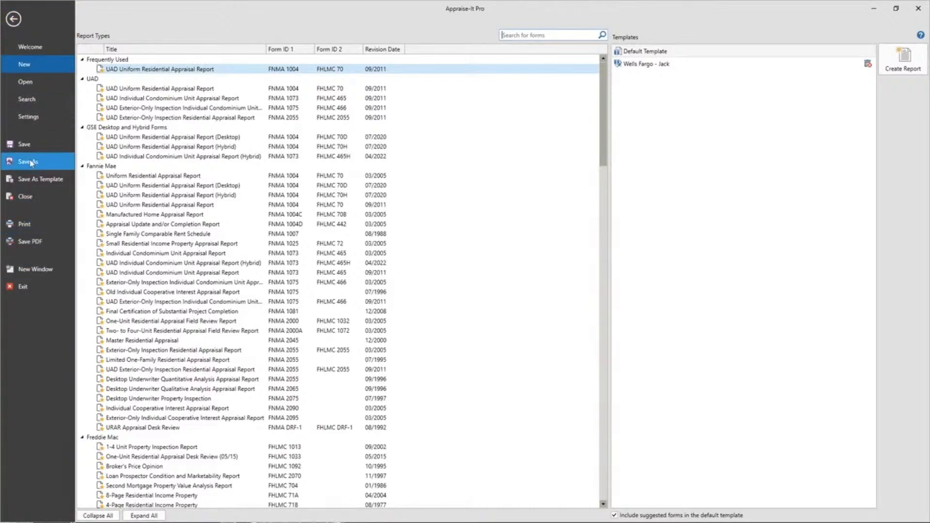
pyautogui.click(22, 103)
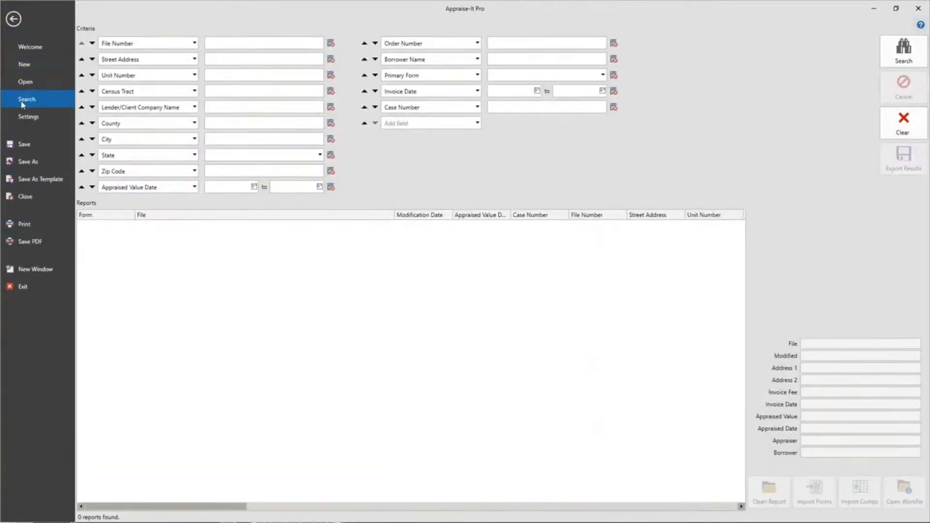
pyautogui.click(904, 51)
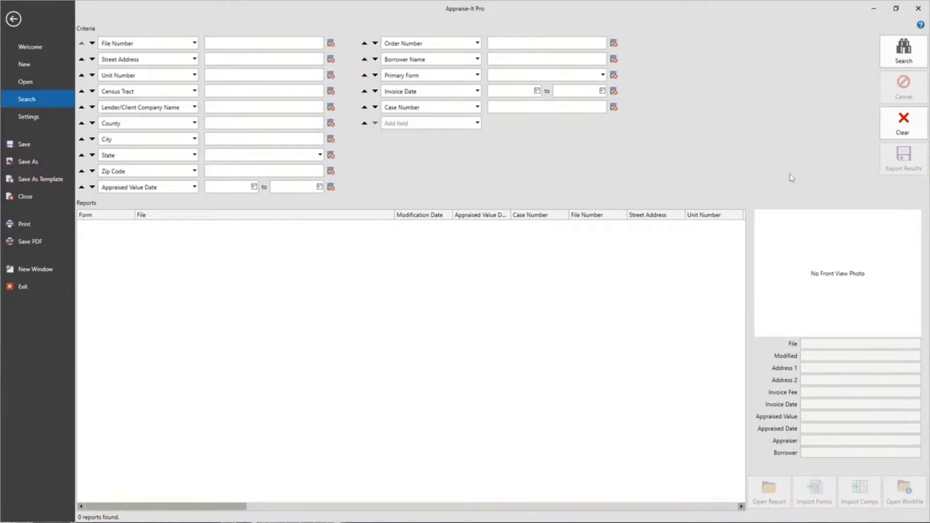
pyautogui.click(20, 19)
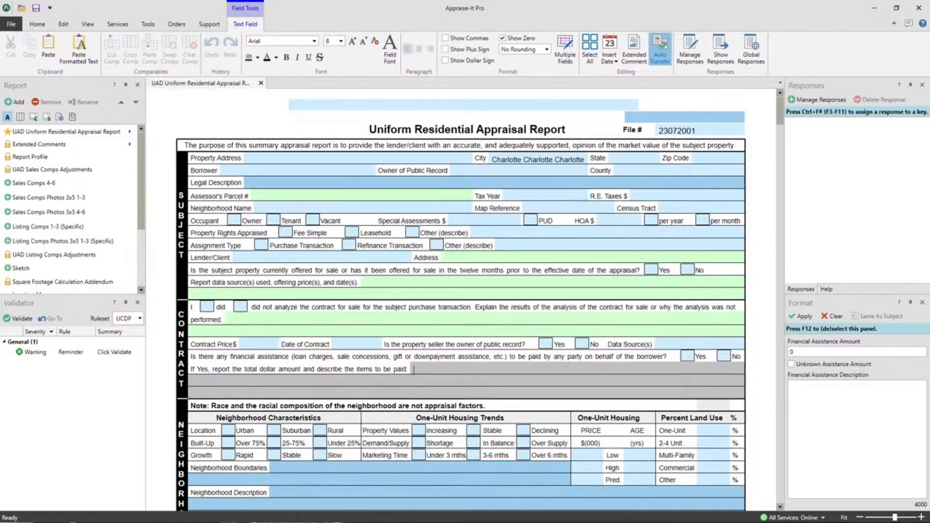
# Reduce the window to expose the desktop, and view the photos IMG_4970.jpeg and IMG_4835.jpeg in IrfanView.
pyautogui.click(897, 7)
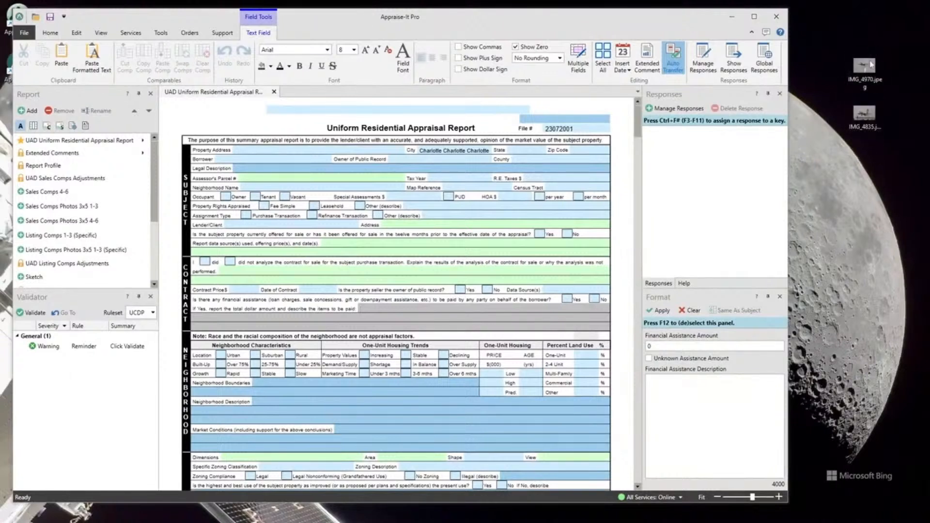
pyautogui.doubleClick(865, 68)
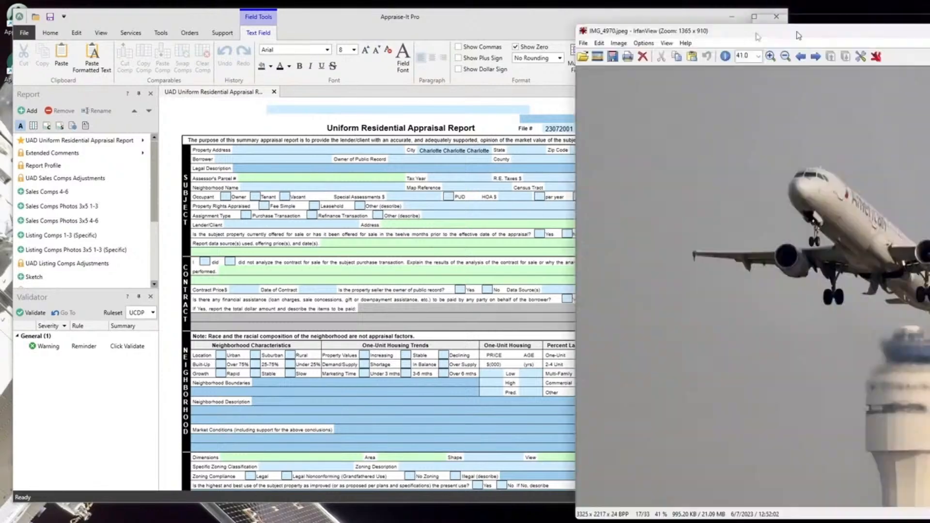
pyautogui.moveTo(805, 12); pyautogui.dragTo(409, 18)
pyautogui.click(839, 13)
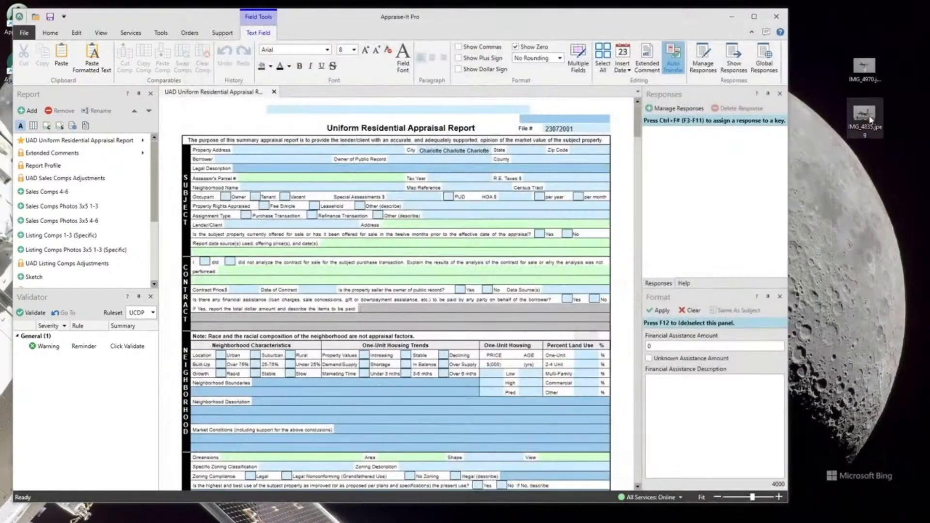
pyautogui.doubleClick(865, 114)
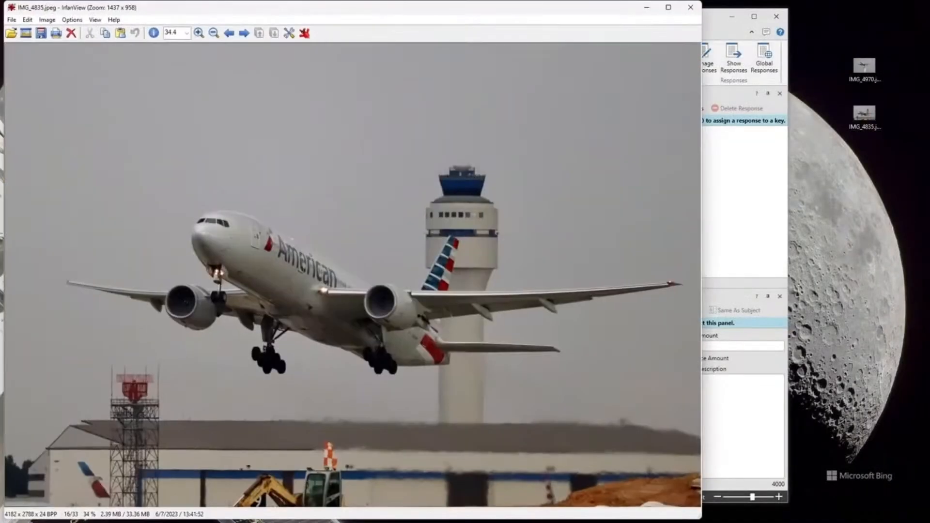
pyautogui.click(691, 8)
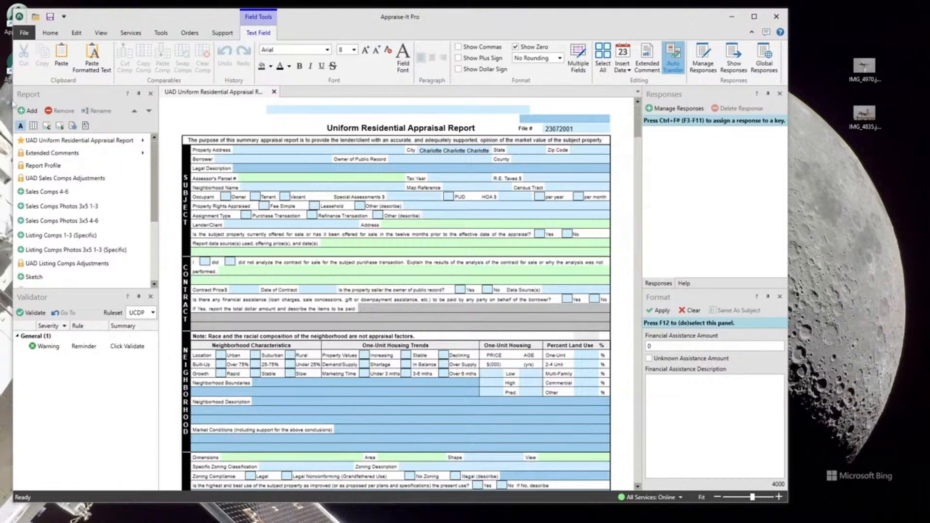
# Open the Listing Comps 1-3 (Specific) form and the General Photos (3/Legal) 3x5 form from the report's form list.
pyautogui.doubleClick(43, 235)
pyautogui.scroll(-3, 51, 236)
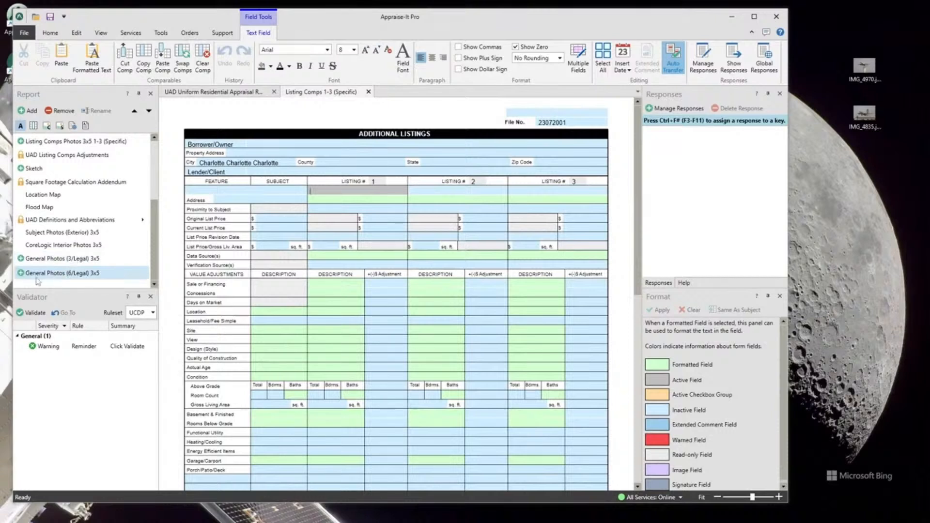
pyautogui.doubleClick(78, 258)
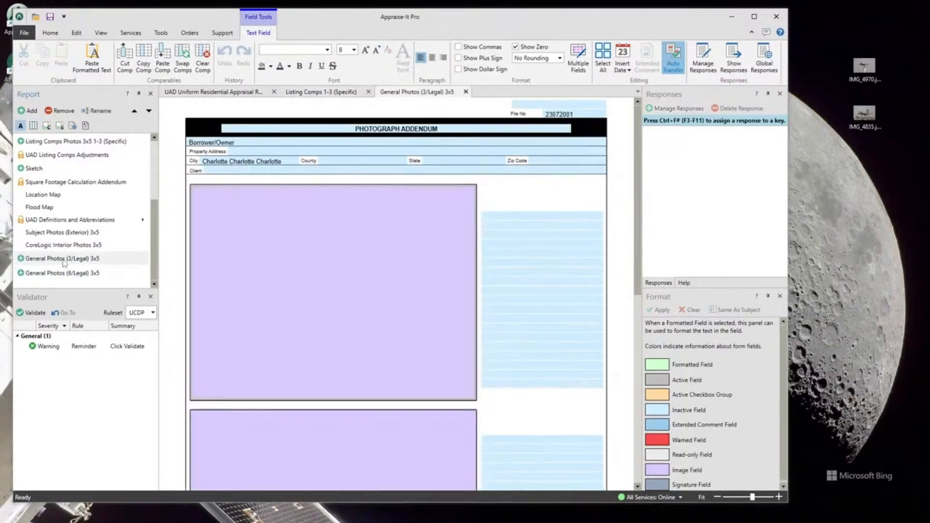
pyautogui.scroll(-6, 501, 207)
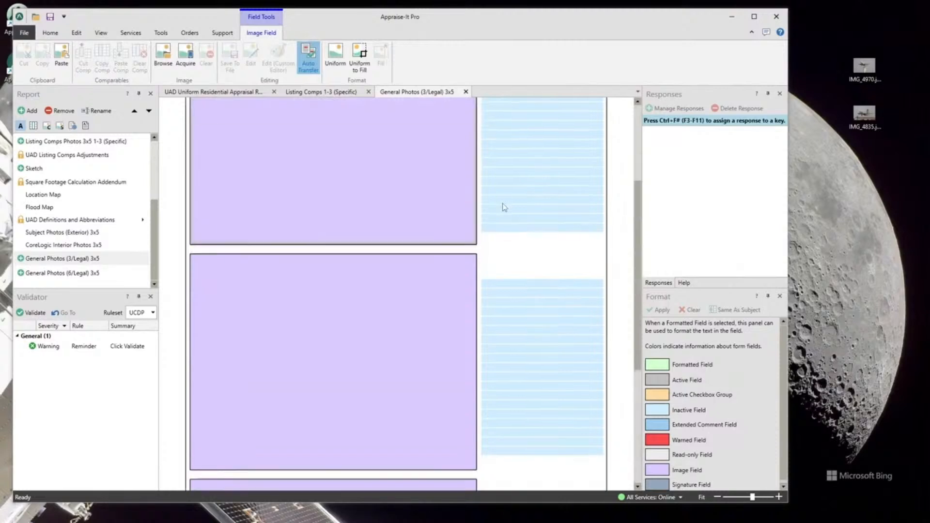
pyautogui.scroll(6, 501, 208)
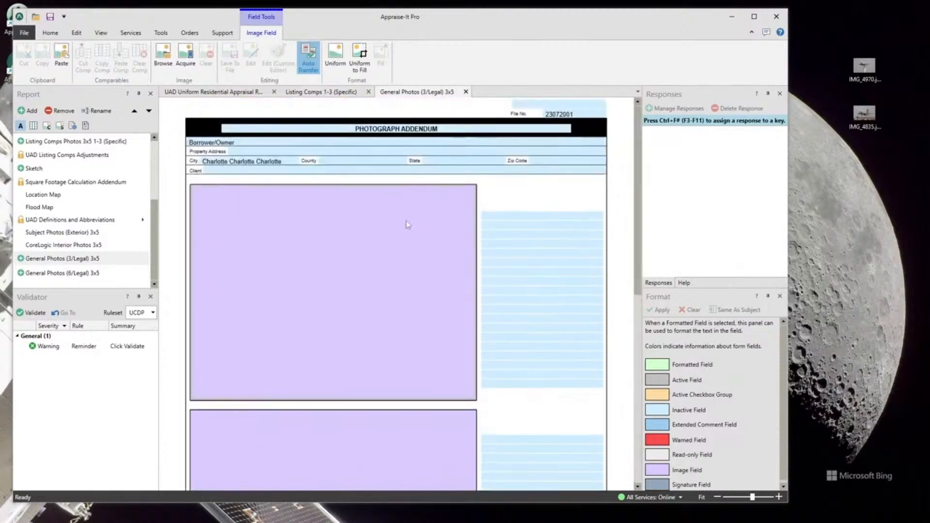
pyautogui.doubleClick(354, 239)
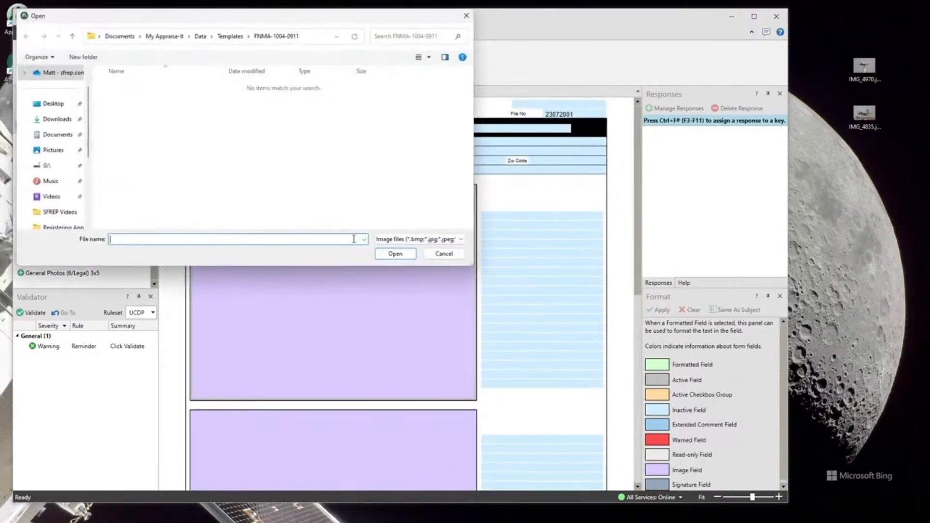
pyautogui.click(442, 254)
pyautogui.rightClick(324, 252)
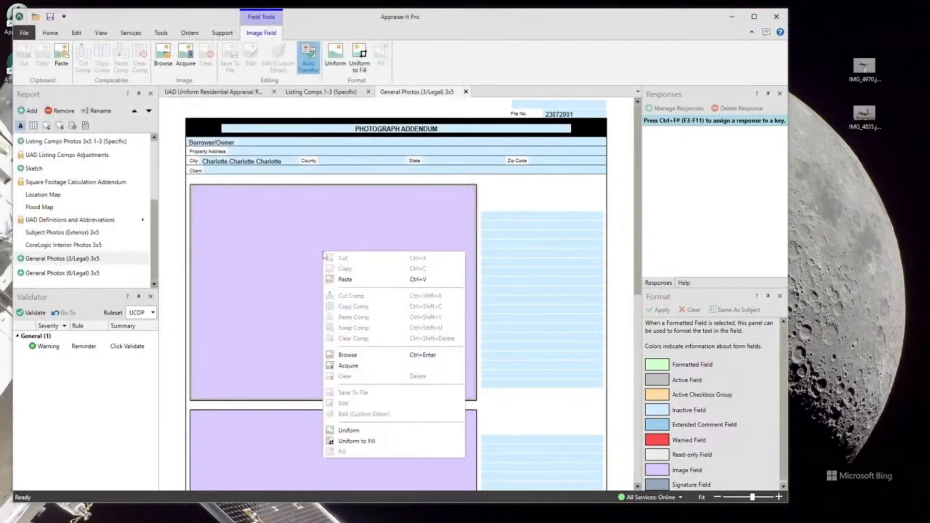
pyautogui.click(530, 28)
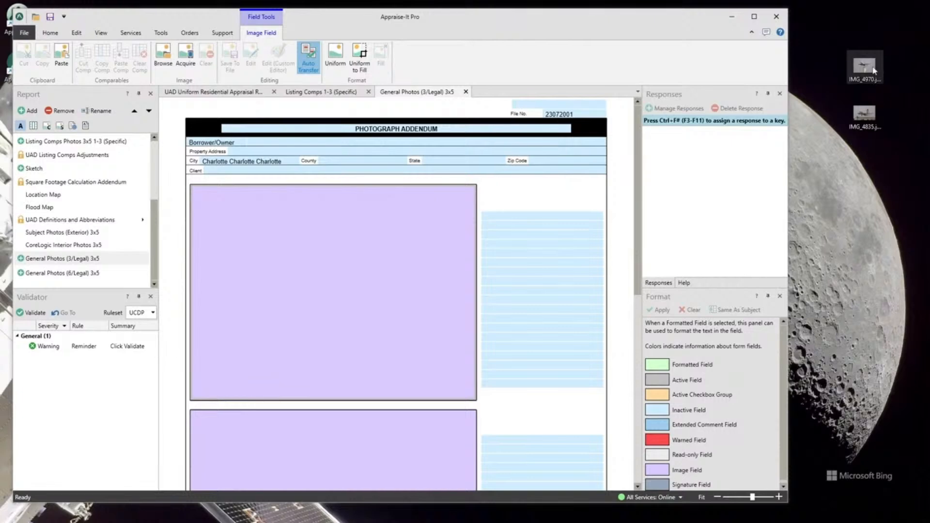
# Insert IMG_4970 into the photograph addendum's first image field and IMG_4835 into the second one from the desktop.
pyautogui.moveTo(863, 67); pyautogui.dragTo(403, 247)
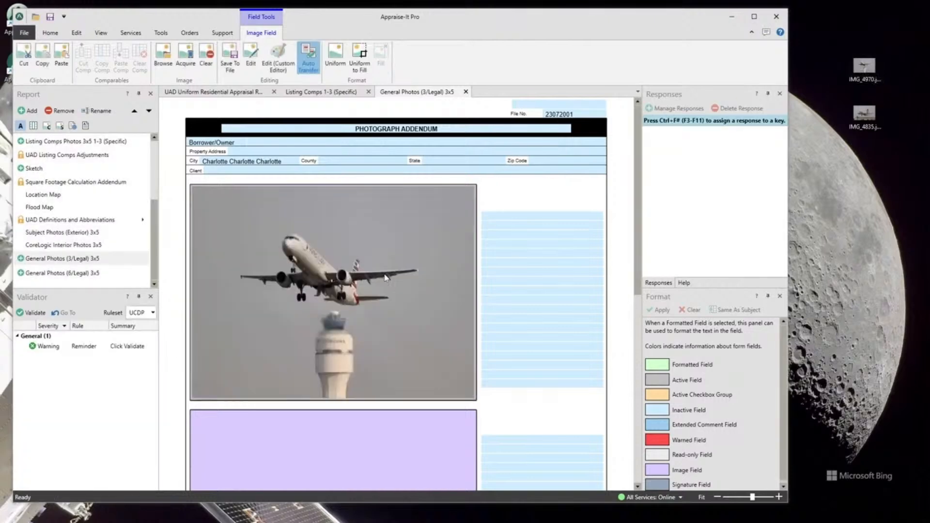
pyautogui.scroll(-4, 390, 278)
pyautogui.moveTo(865, 114); pyautogui.dragTo(296, 321)
pyautogui.scroll(4, 406, 299)
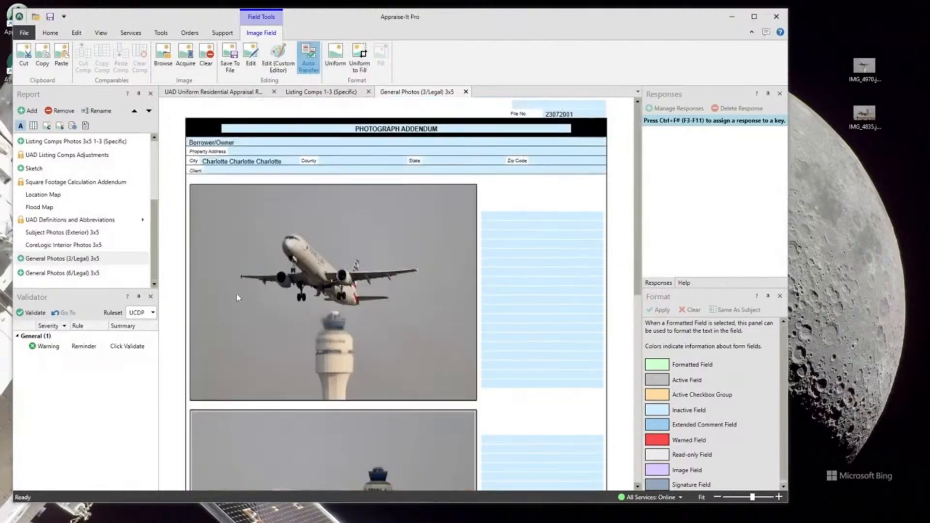
pyautogui.rightClick(309, 250)
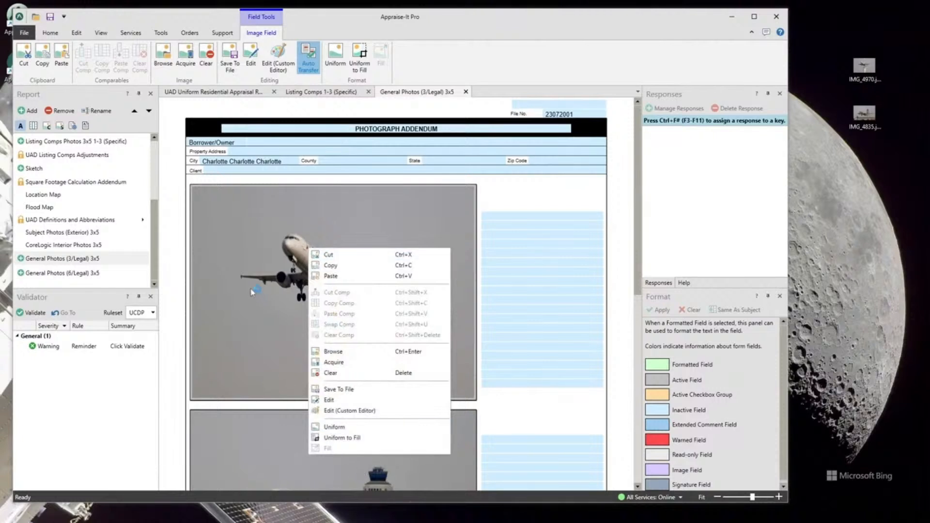
pyautogui.click(257, 228)
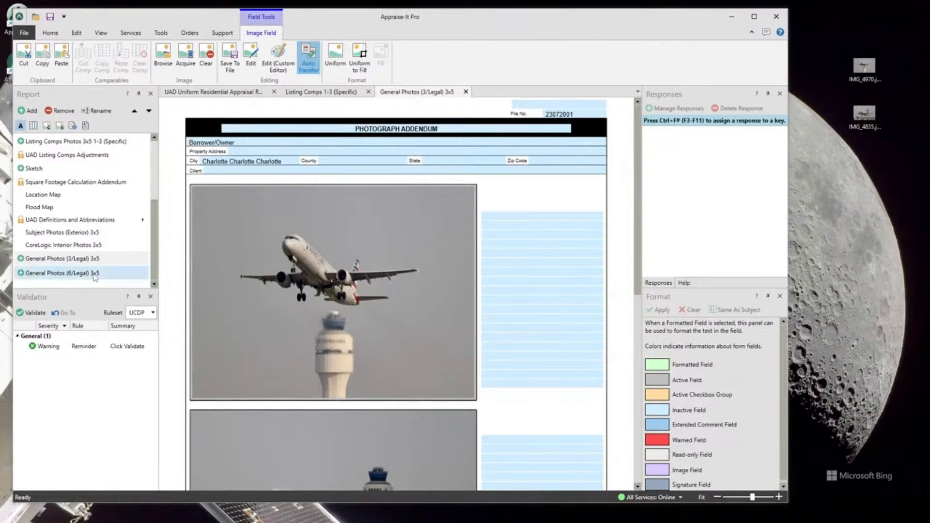
# Maximize the window and close the General Photos and Listing Comps forms, returning to the main appraisal report.
pyautogui.click(754, 16)
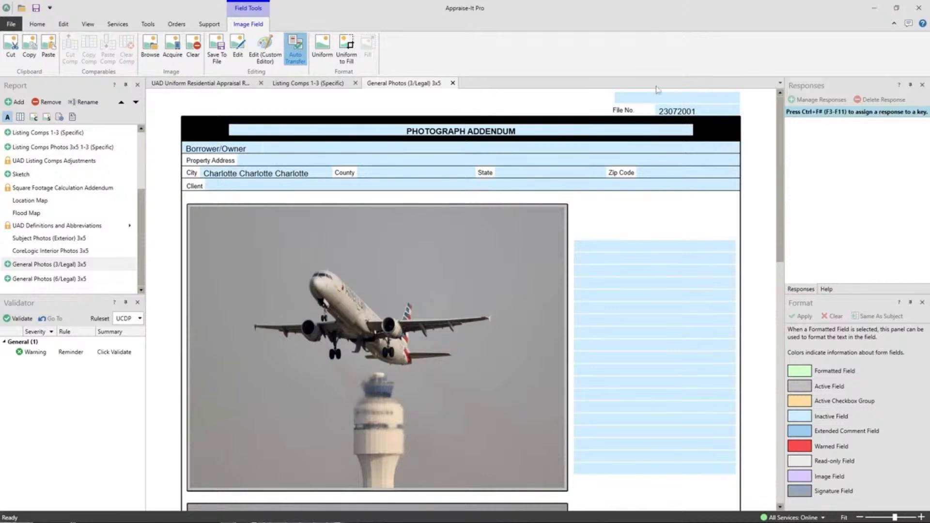
pyautogui.click(453, 83)
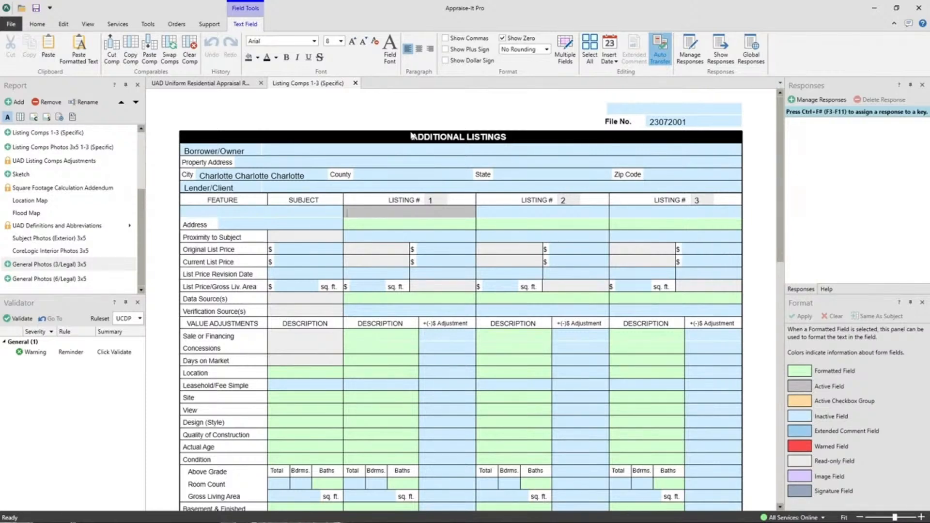
pyautogui.click(355, 83)
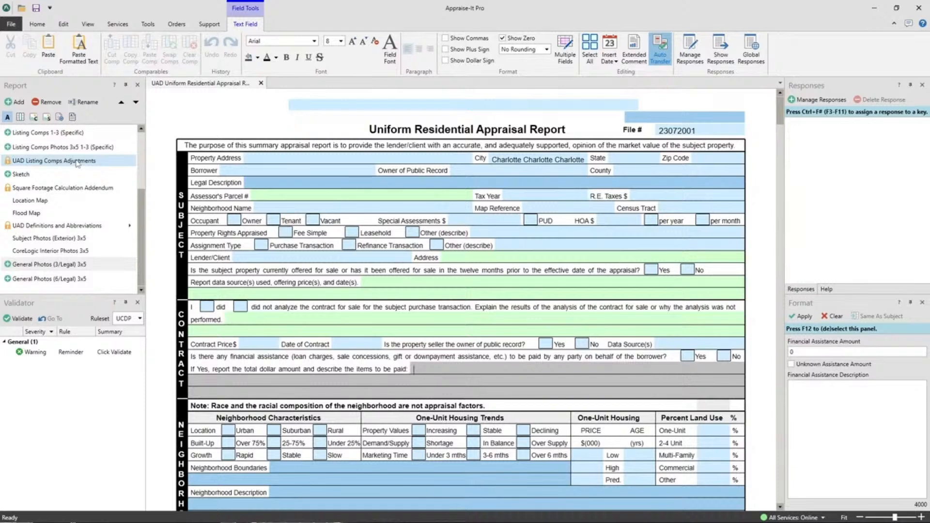
pyautogui.click(40, 27)
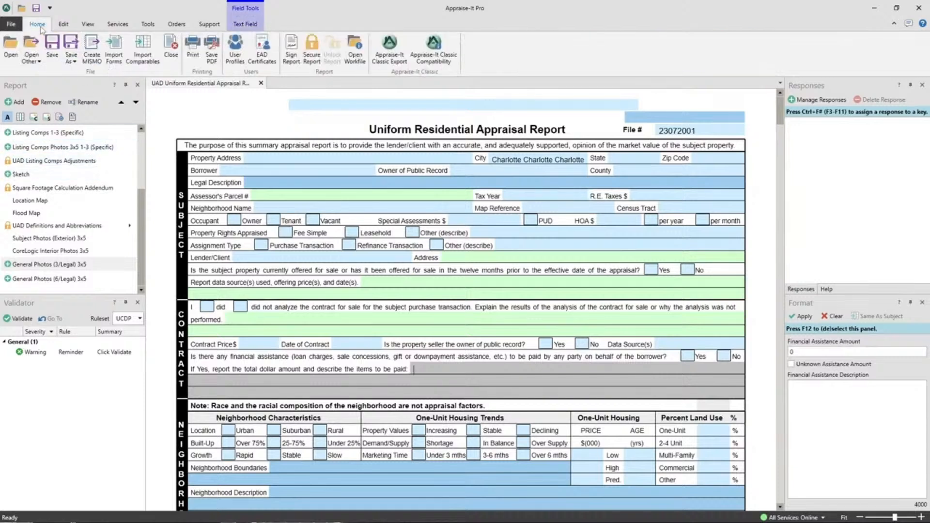
# Save the current report as a template named Charlotte in the FNMA-1004-0911 templates folder.
pyautogui.click(73, 63)
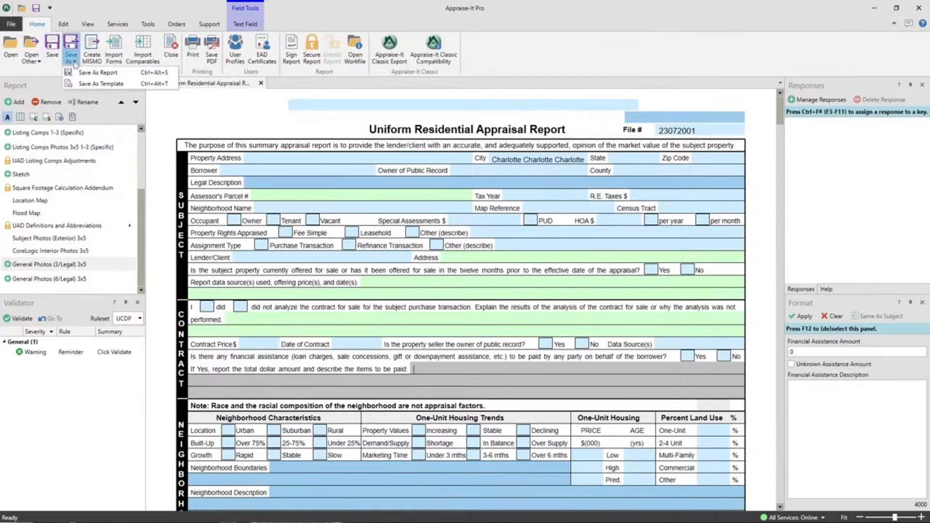
pyautogui.click(97, 87)
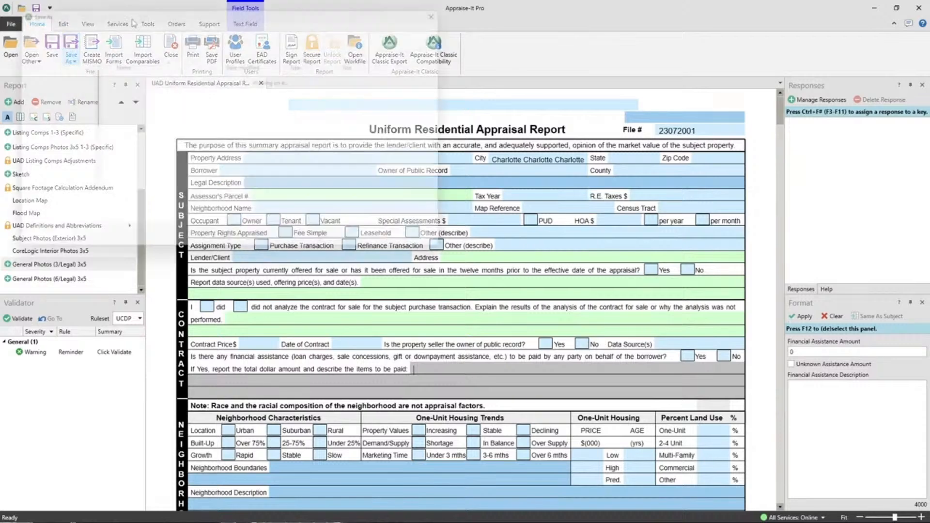
pyautogui.write('Charlotte')
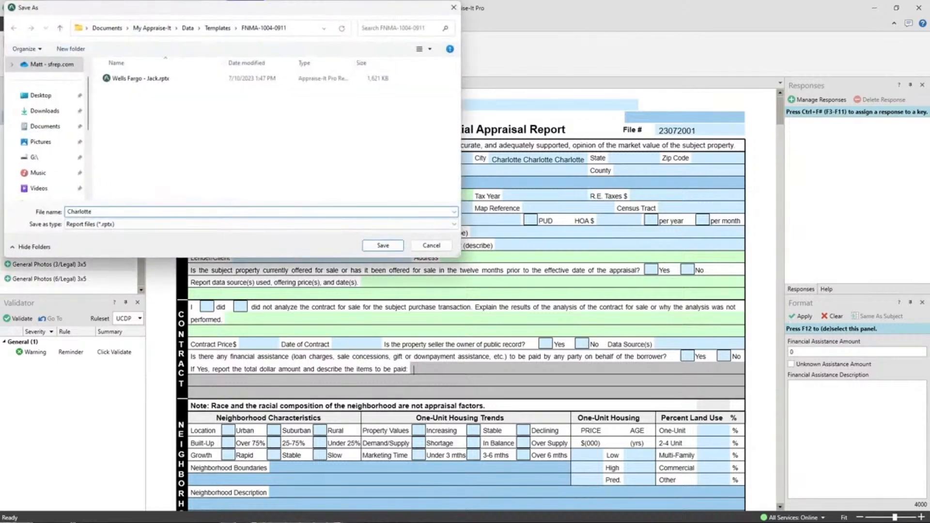
pyautogui.click(386, 249)
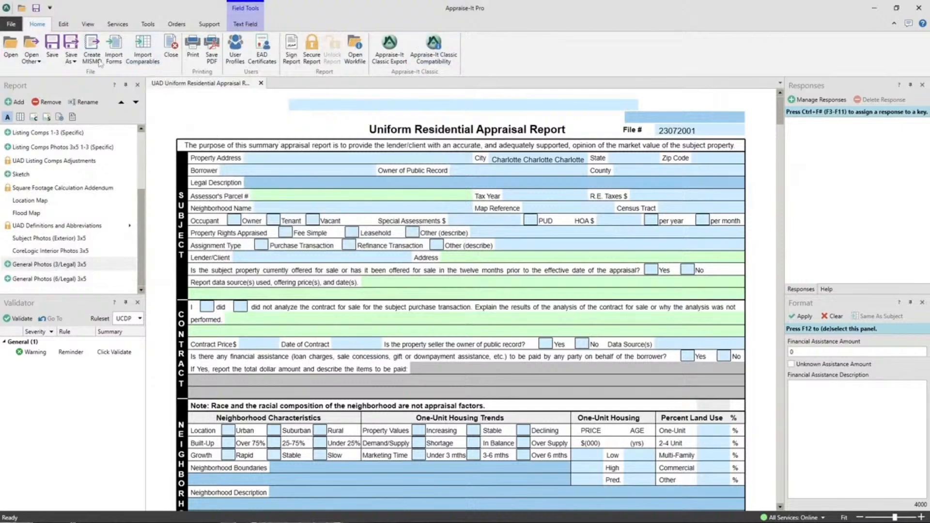
# Close the report without saving it and create a new UAD Uniform Residential Appraisal Report from the Charlotte template.
pyautogui.click(171, 48)
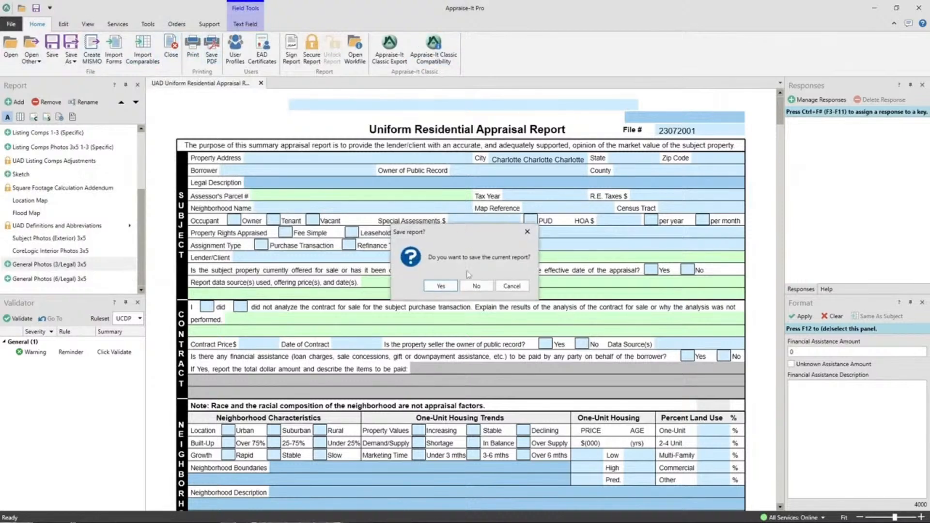
pyautogui.click(476, 286)
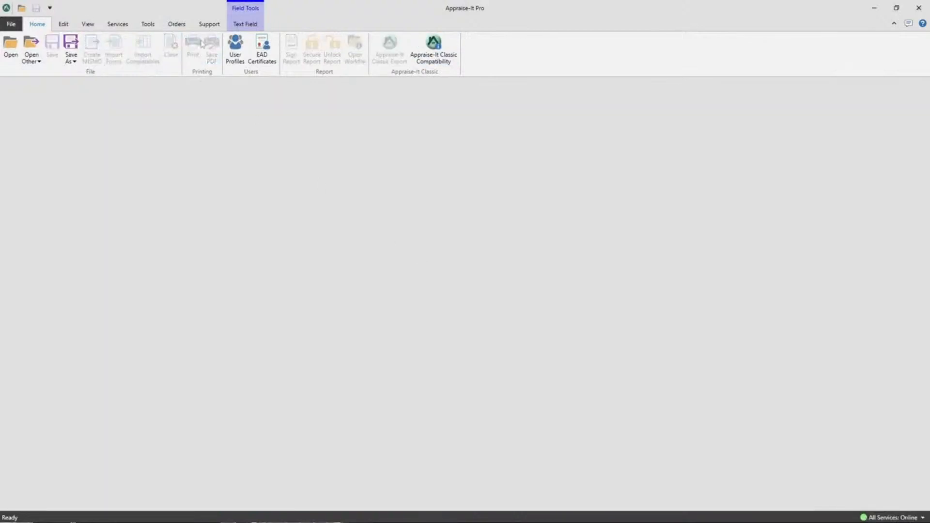
pyautogui.click(7, 23)
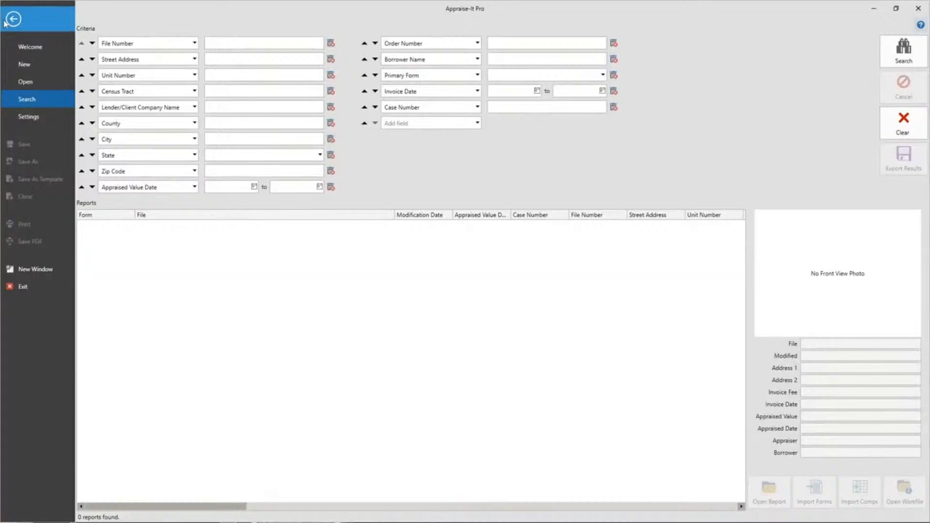
pyautogui.click(29, 64)
pyautogui.click(173, 71)
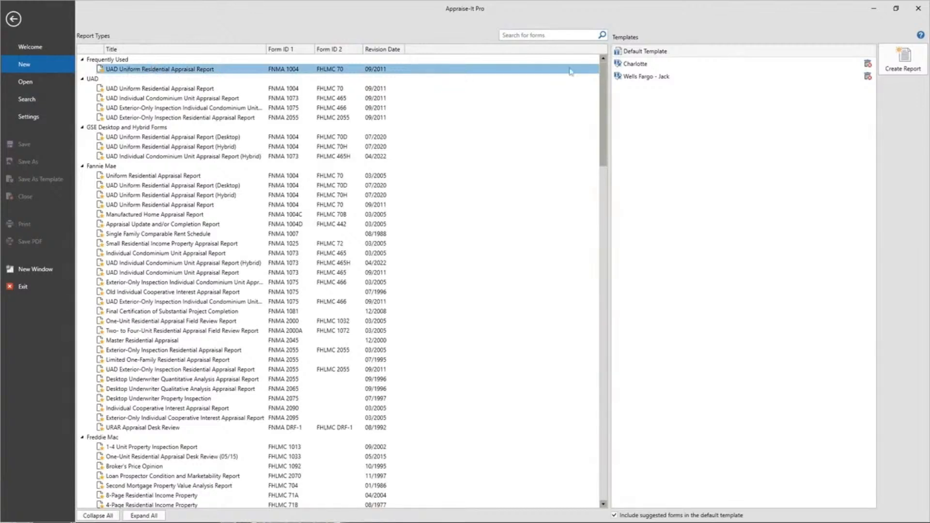
pyautogui.click(617, 68)
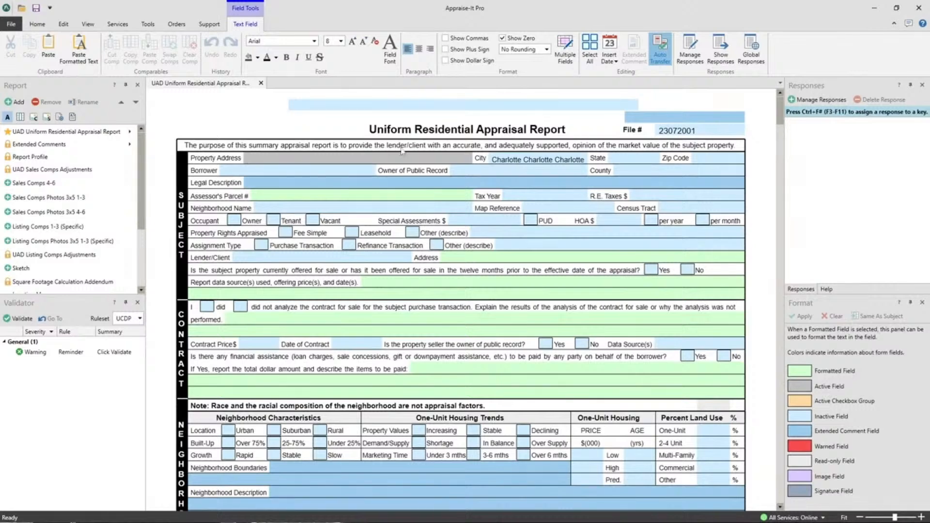
# Close the template-based report without saving and open the recent report Pro Sample.rptx from the Samples folder.
pyautogui.click(37, 25)
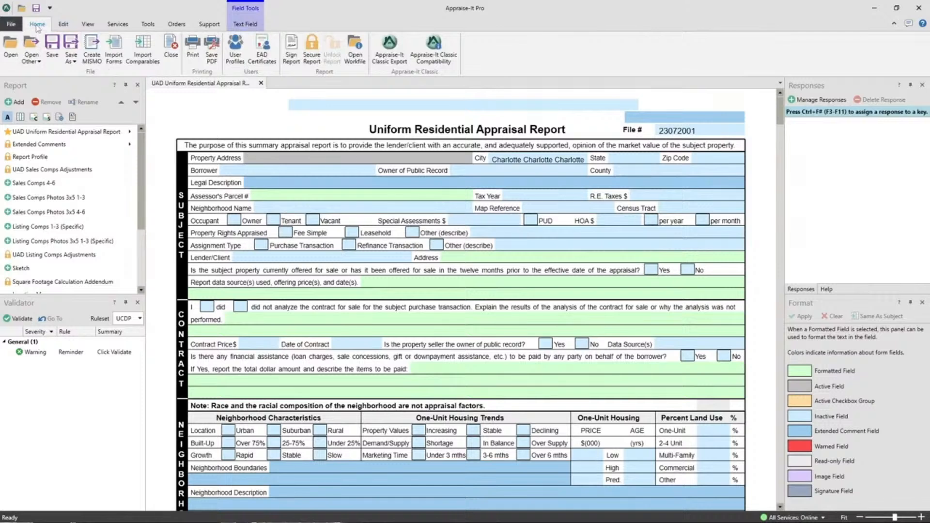
pyautogui.click(171, 48)
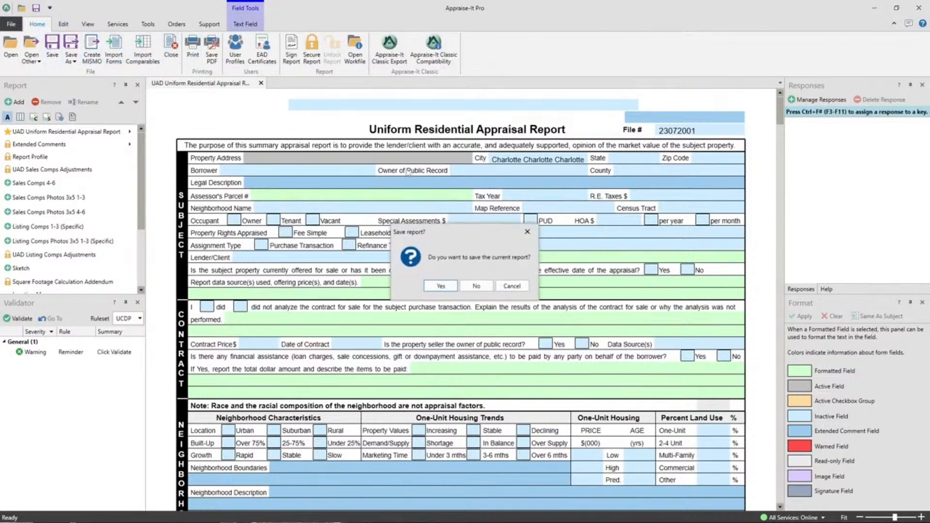
pyautogui.click(476, 286)
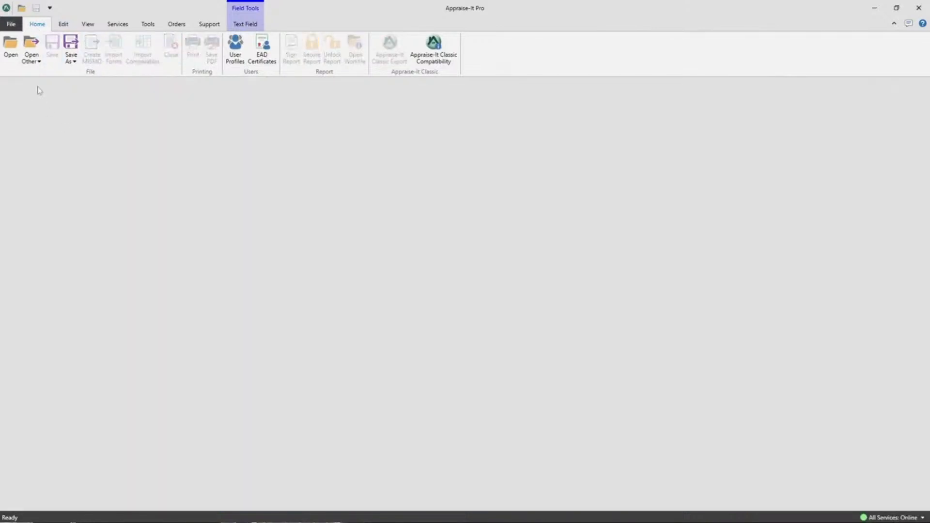
pyautogui.click(11, 24)
pyautogui.click(25, 82)
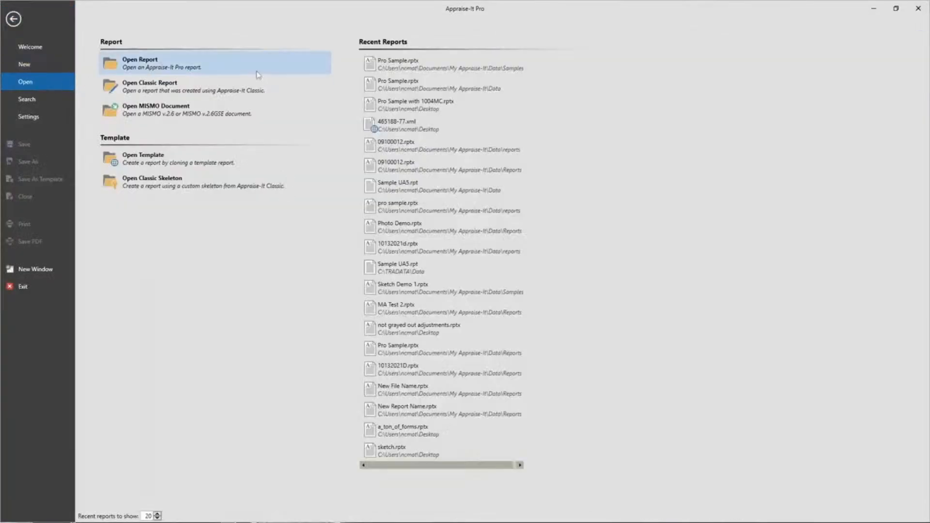
pyautogui.click(403, 63)
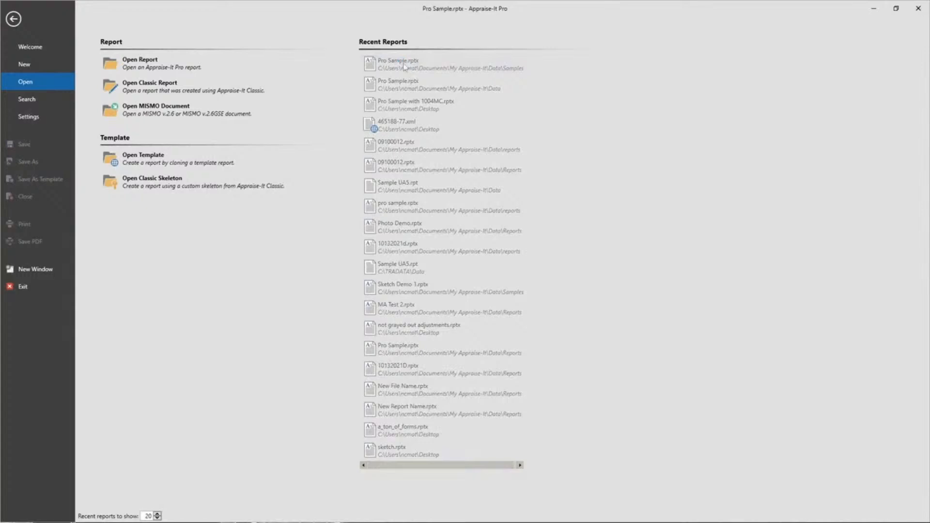
# Clear all data of Comparable Sale #2 in the report's sales comparison grid.
pyautogui.scroll(-20, 667, 145)
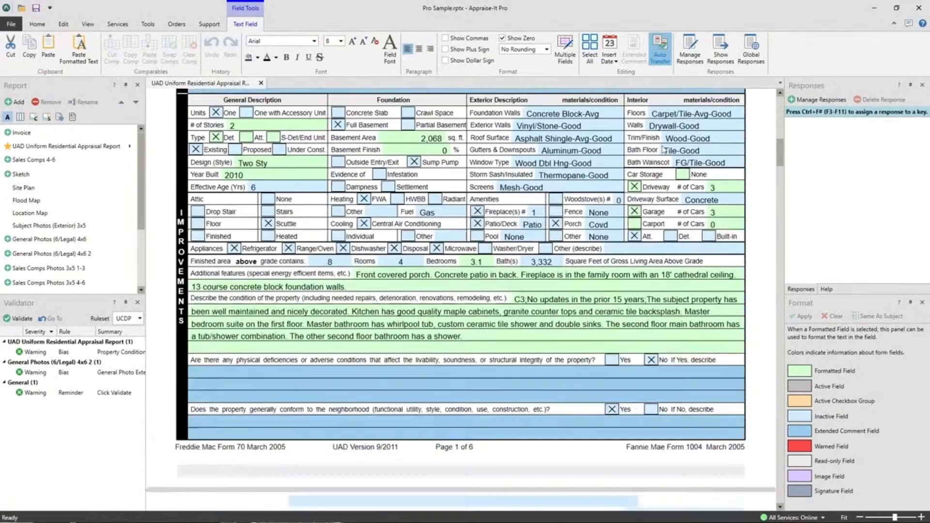
pyautogui.scroll(3, 638, 181)
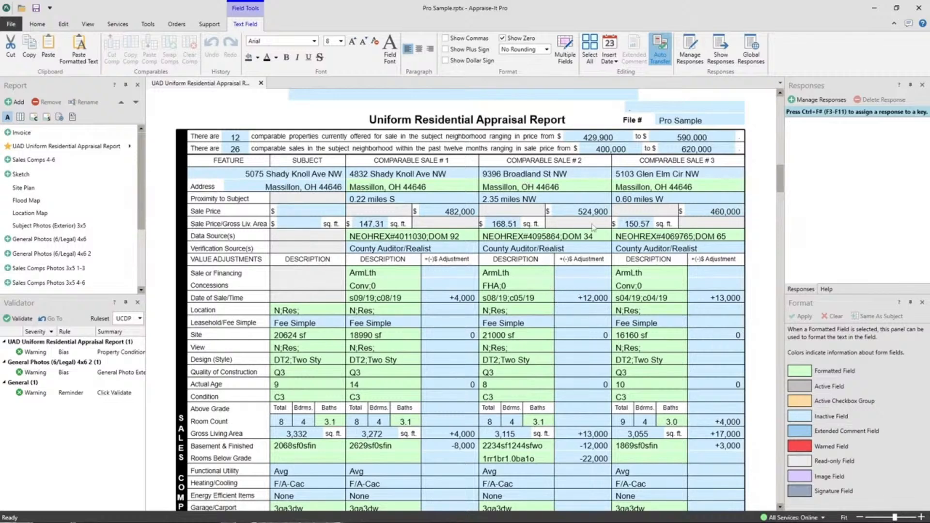
pyautogui.rightClick(533, 338)
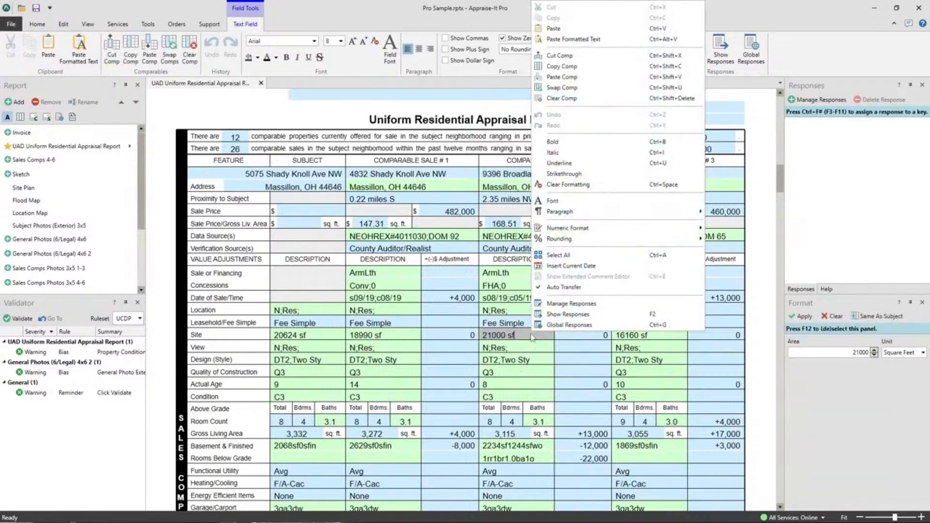
pyautogui.click(569, 103)
pyautogui.click(510, 287)
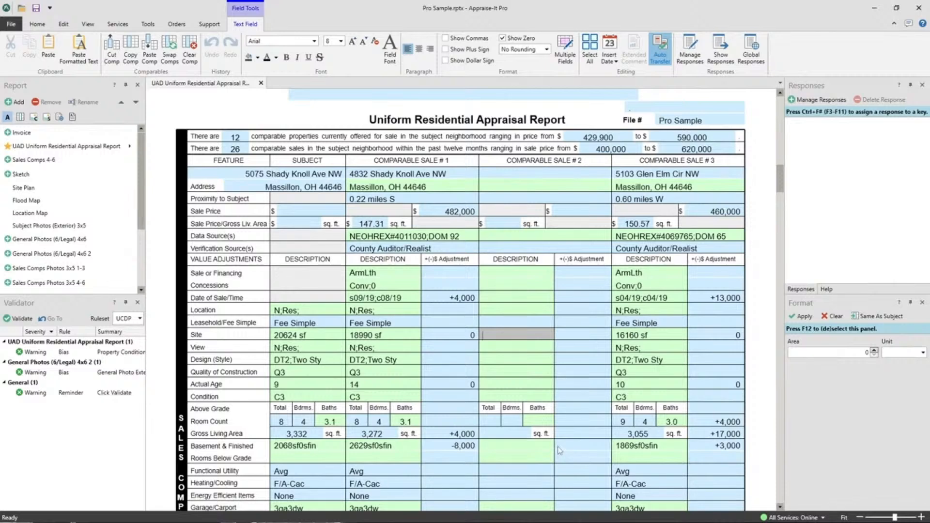
# Examine the Subject Photos (Exterior) 3x5 form and Comparable #2 in the Sales Comps Photos 3x5 1-3 form, closing each form.
pyautogui.click(55, 227)
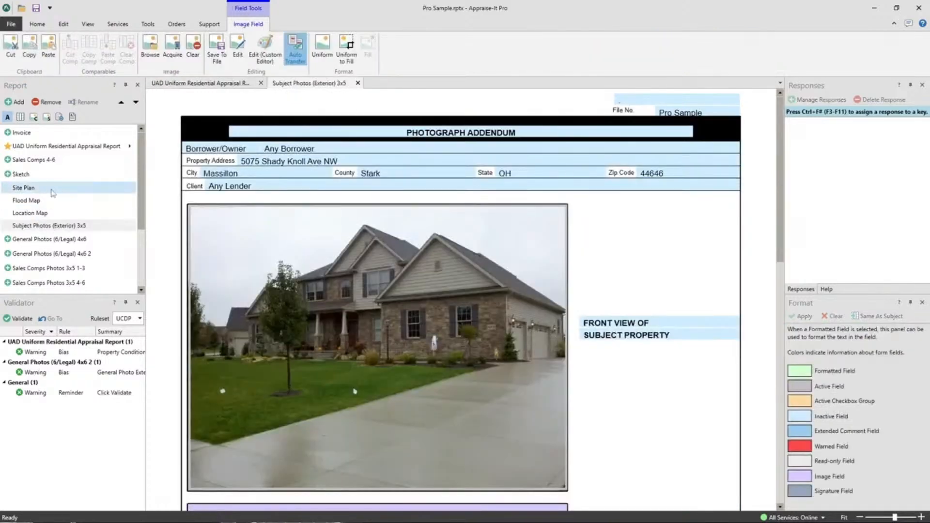
pyautogui.click(357, 83)
pyautogui.scroll(-2, 71, 191)
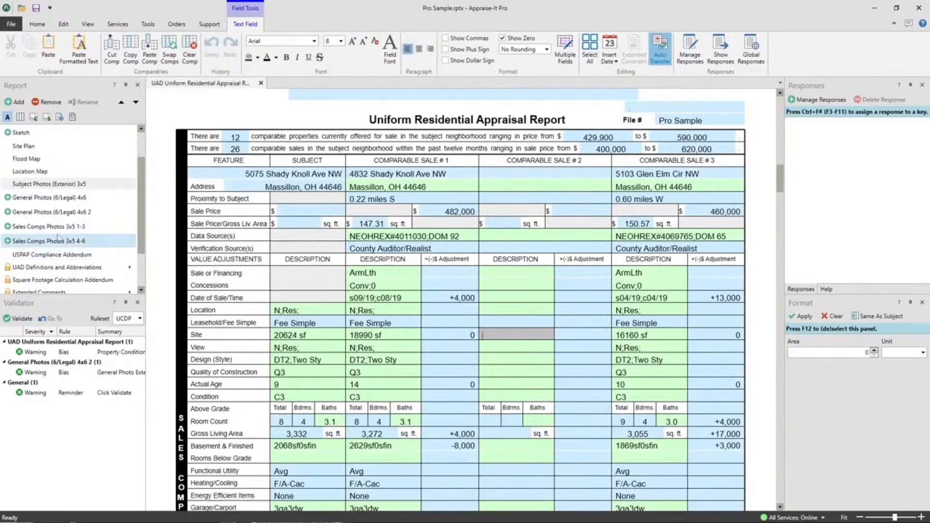
pyautogui.click(49, 227)
pyautogui.scroll(-10, 534, 284)
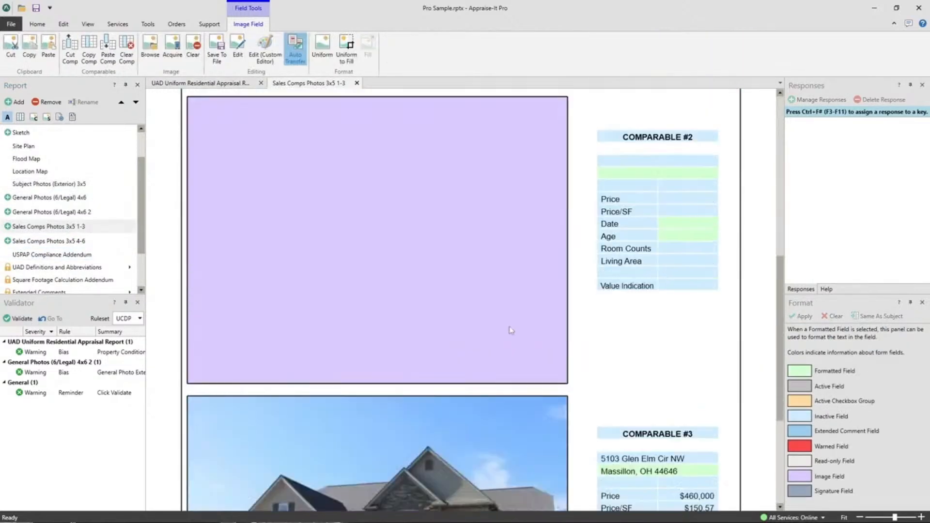
pyautogui.scroll(-1, 511, 330)
pyautogui.click(356, 84)
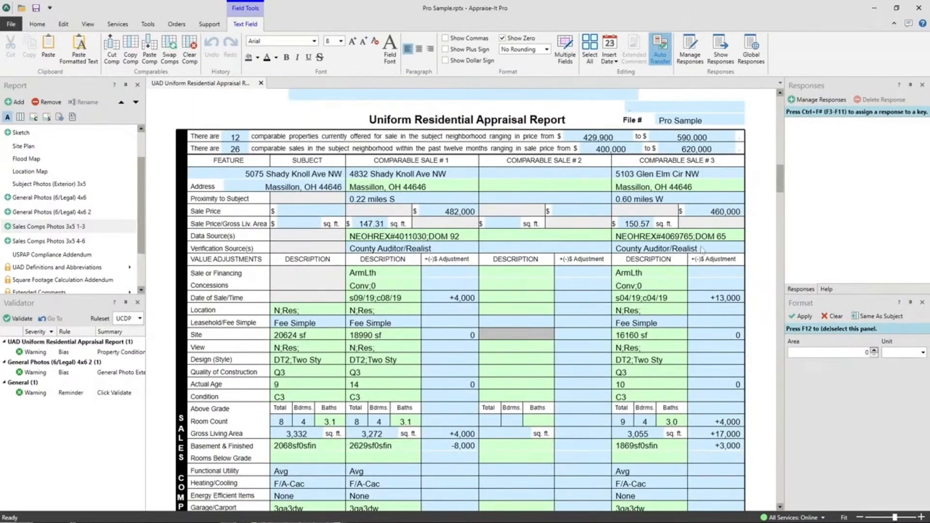
# Cut Comparable Sale #3 from the sales comparison grid and paste it into Comparable Sale #2.
pyautogui.click(663, 286)
pyautogui.rightClick(661, 287)
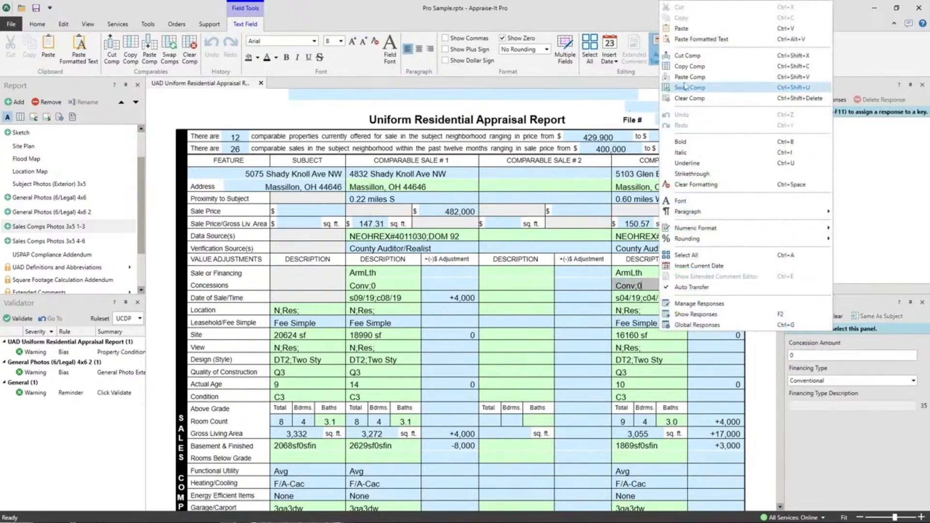
pyautogui.click(688, 56)
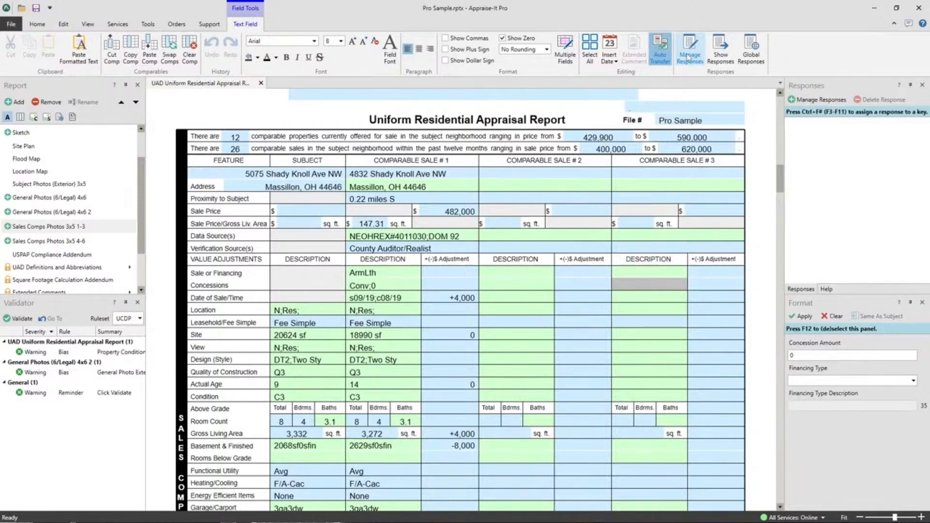
pyautogui.click(497, 187)
pyautogui.rightClick(497, 188)
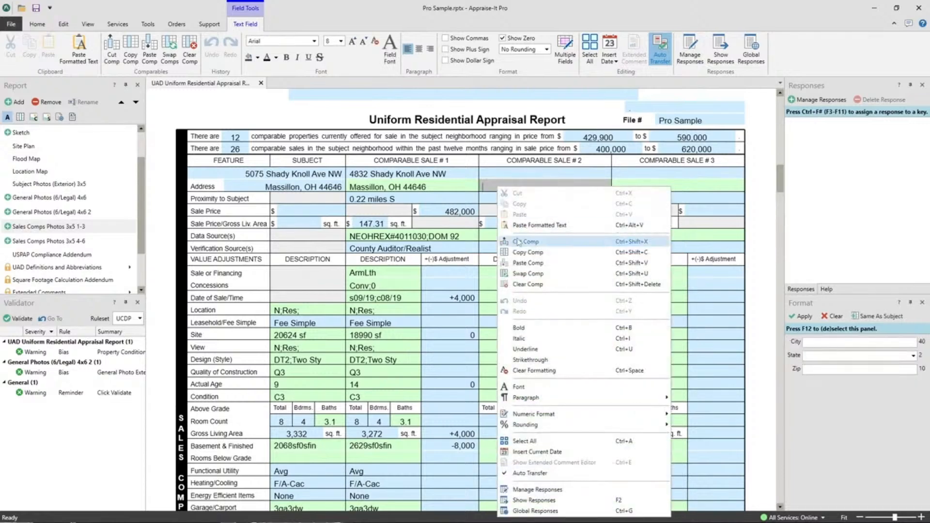
pyautogui.click(525, 264)
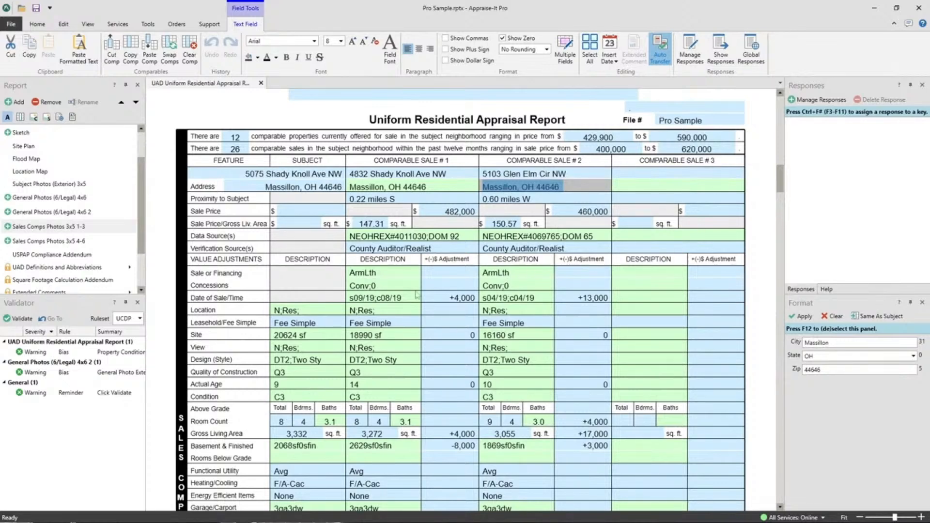
# Copy Comparable Sale #2 and paste it into the empty Comparable Sale #3 column.
pyautogui.rightClick(515, 276)
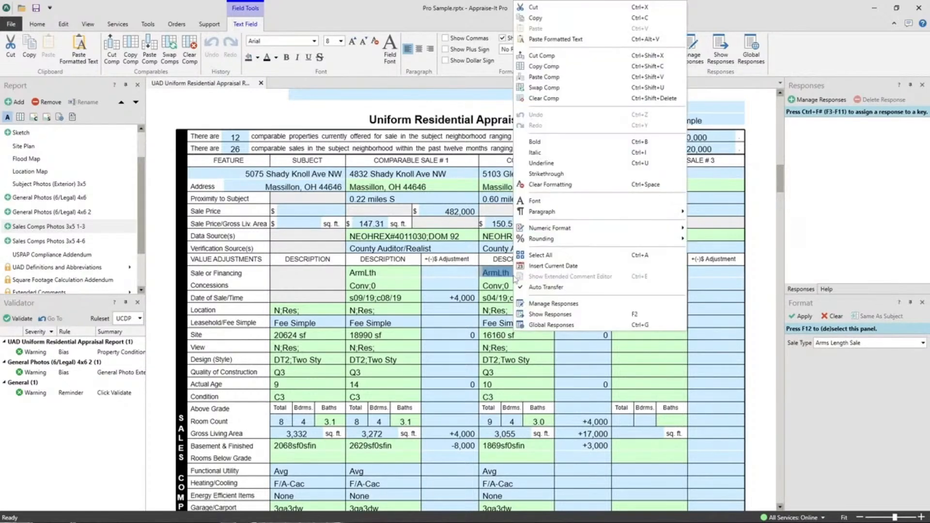
pyautogui.click(560, 68)
pyautogui.rightClick(646, 286)
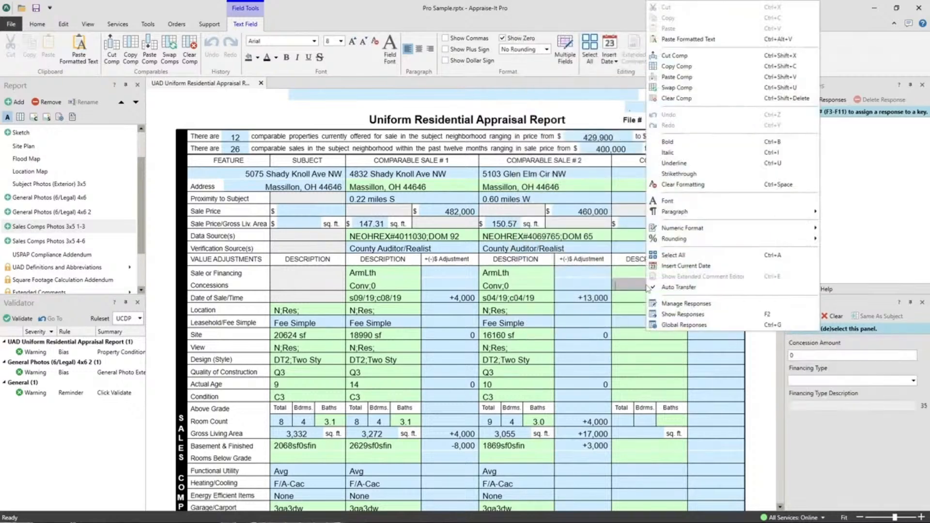
pyautogui.click(687, 78)
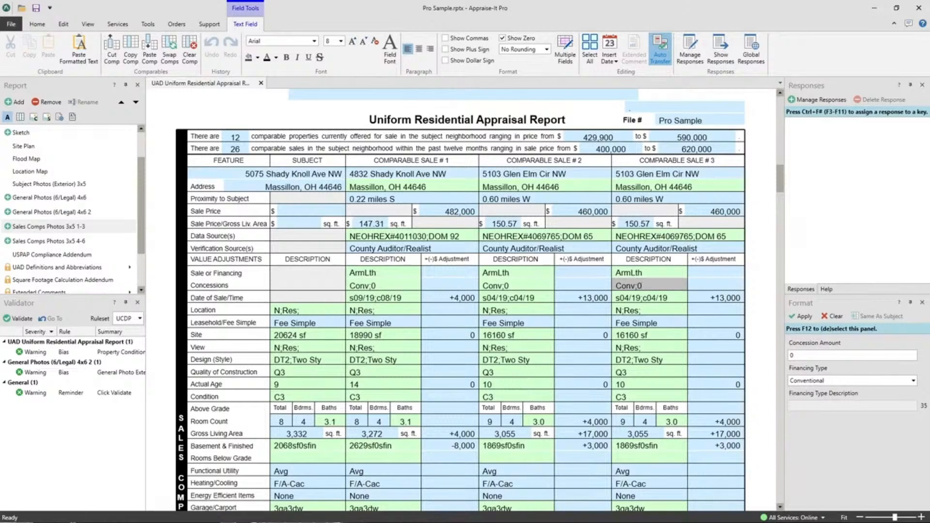
# Remove the State criterion from the report search and change the Order Number criterion to Owner Name.
pyautogui.click(15, 24)
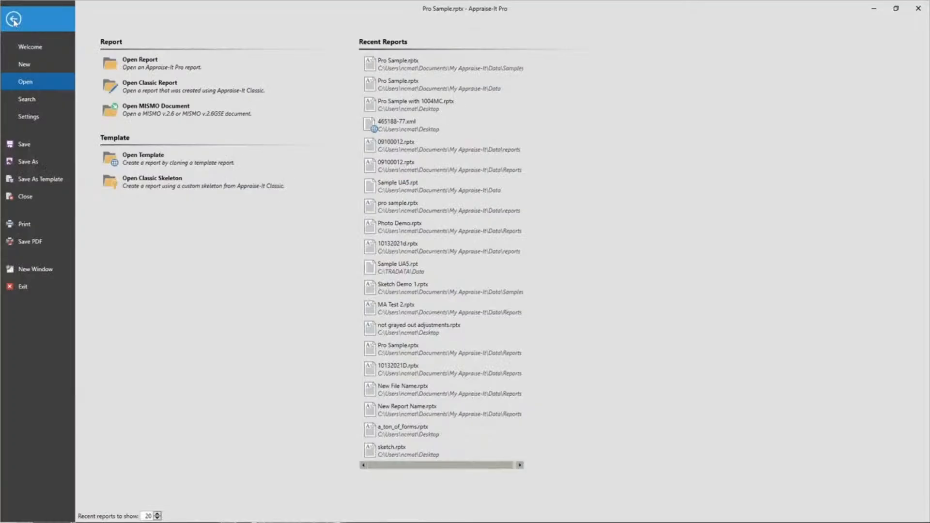
pyautogui.click(27, 99)
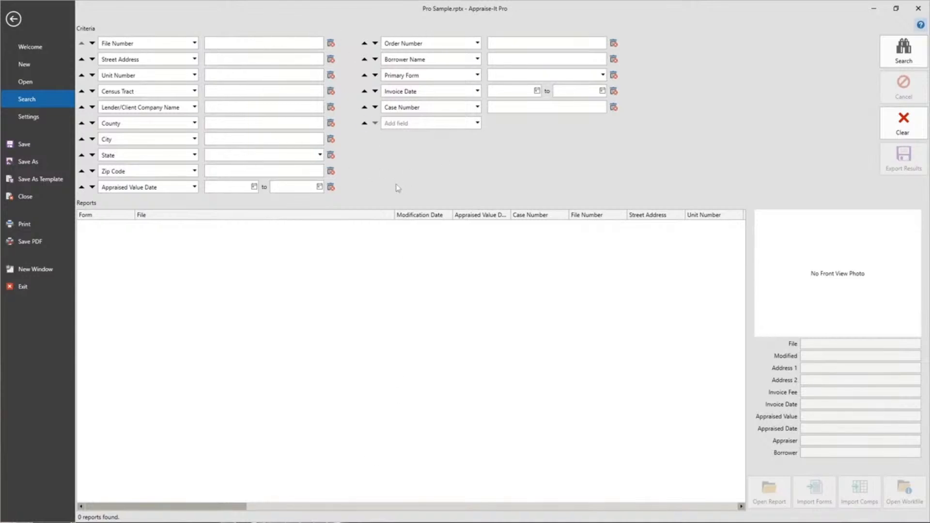
pyautogui.click(331, 155)
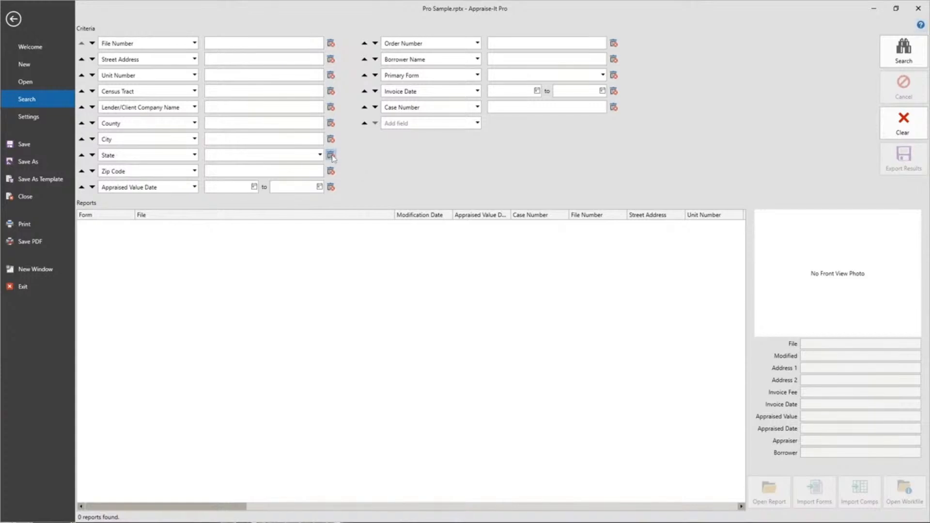
pyautogui.click(494, 286)
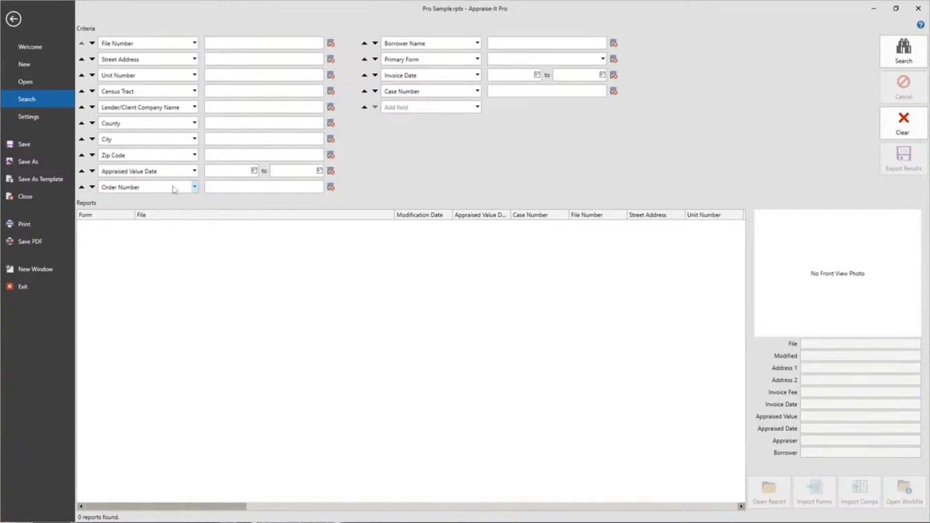
pyautogui.click(194, 189)
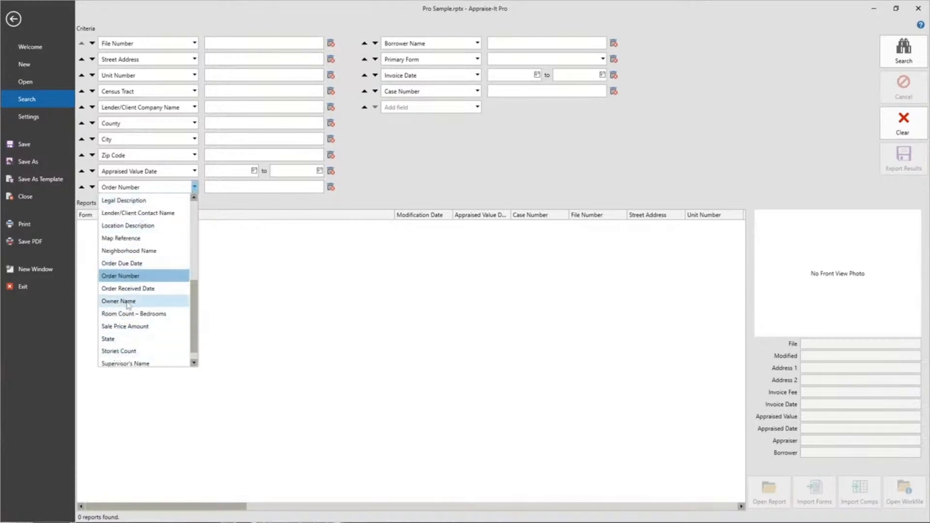
pyautogui.click(128, 303)
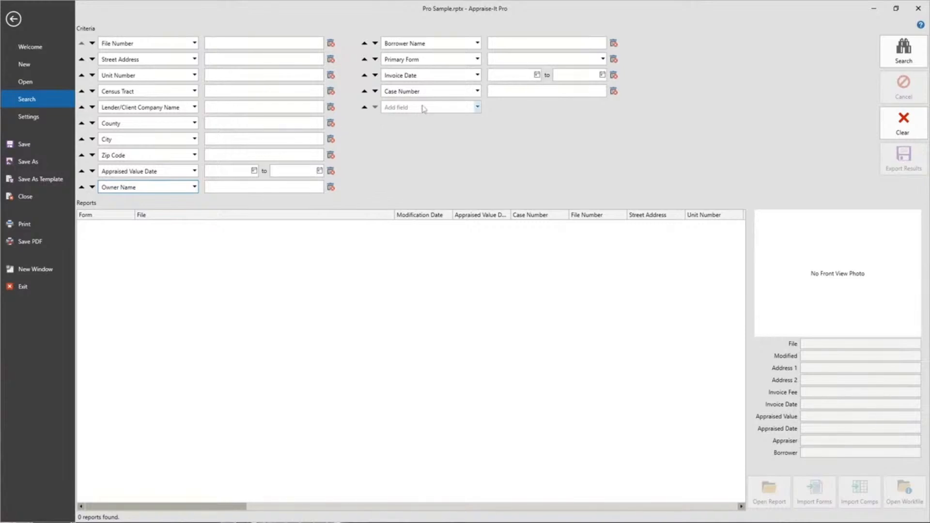
# Add a State criterion to the report search, replacing the Stories Count choice.
pyautogui.click(478, 109)
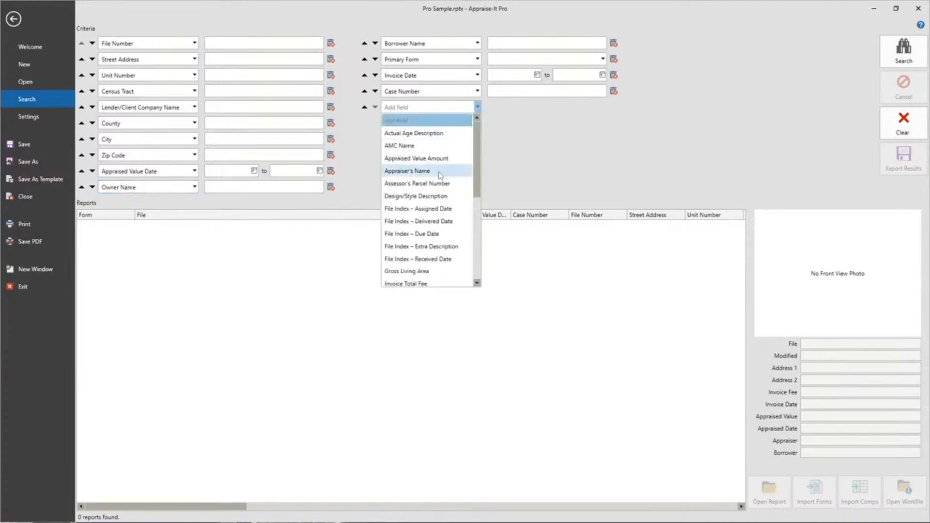
pyautogui.scroll(-5, 439, 177)
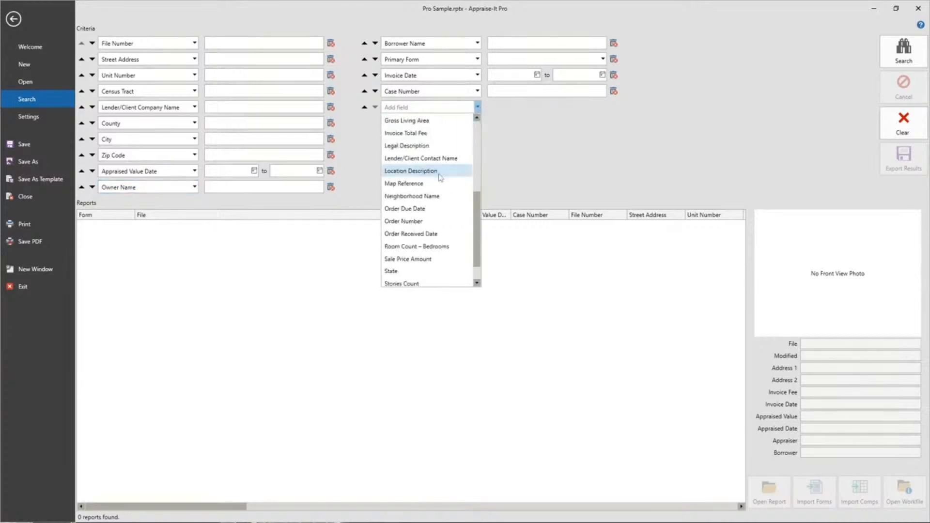
pyautogui.click(410, 284)
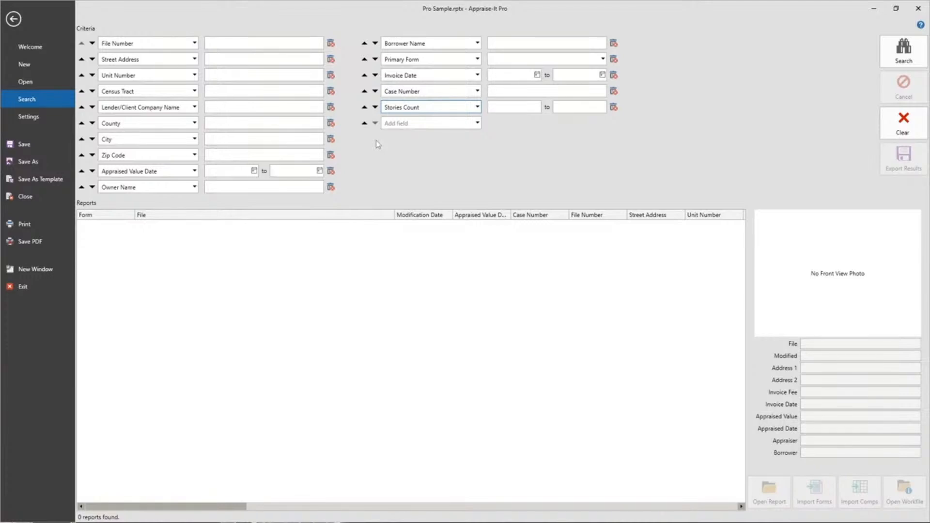
pyautogui.click(434, 109)
pyautogui.click(391, 261)
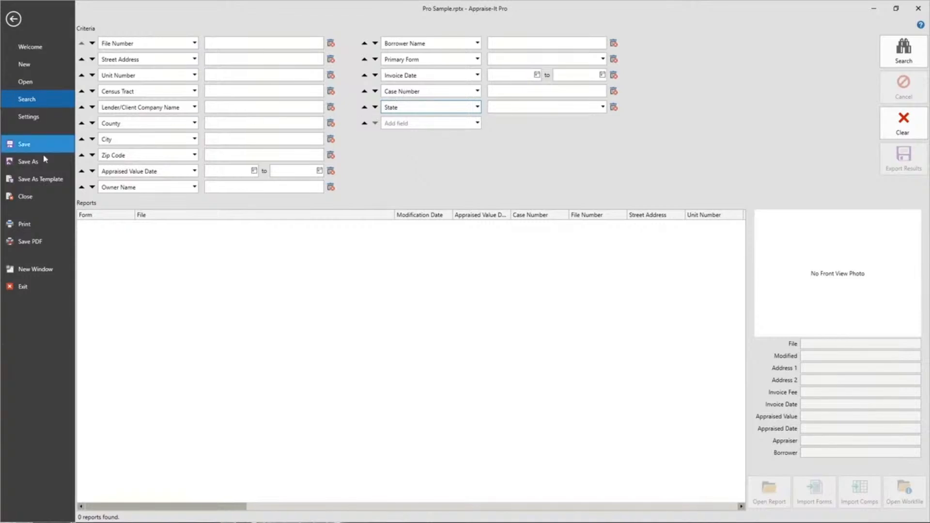
# Move the State criterion up the search list so it sits between City and Zip Code.
pyautogui.click(364, 107)
pyautogui.click(364, 91)
pyautogui.click(365, 75)
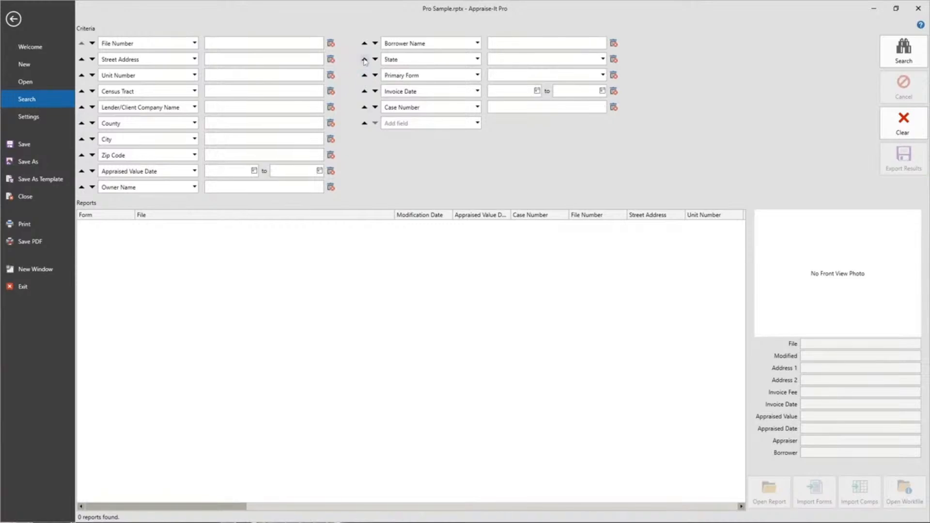
pyautogui.click(364, 60)
pyautogui.click(364, 43)
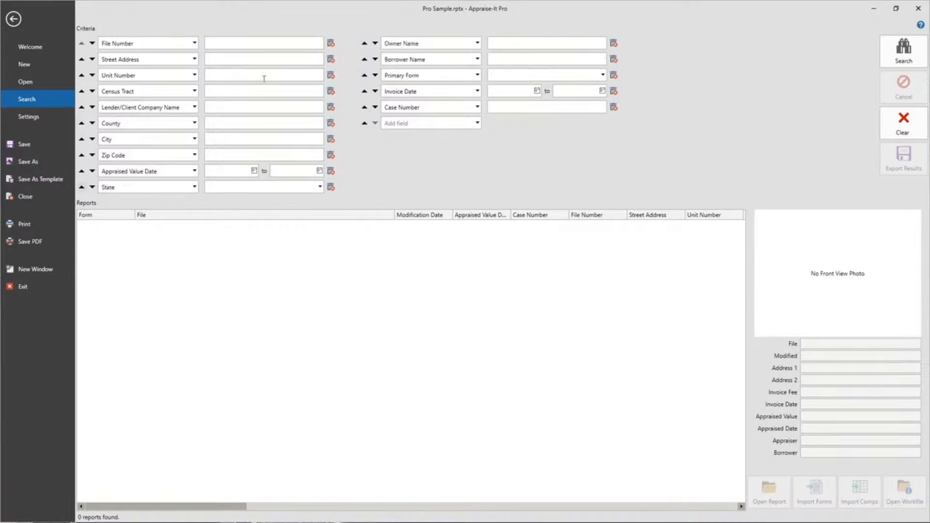
pyautogui.click(82, 186)
pyautogui.click(82, 171)
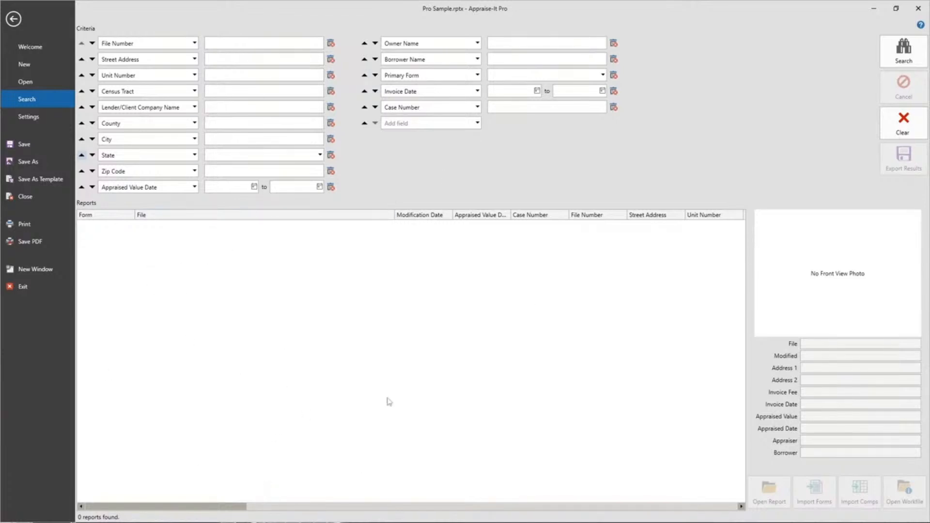
# Look across the report search's result columns and return to the open report.
pyautogui.moveTo(152, 509); pyautogui.dragTo(177, 510)
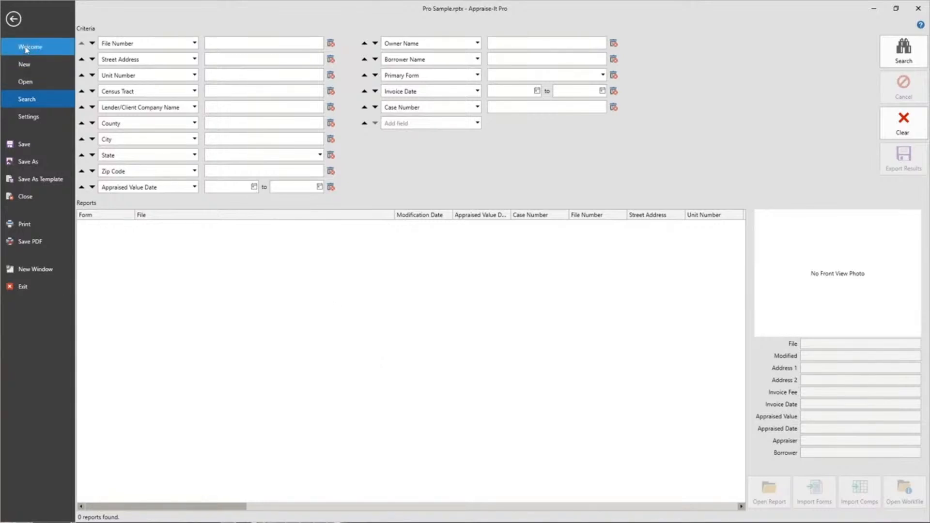
pyautogui.click(13, 19)
pyautogui.click(13, 20)
pyautogui.click(14, 20)
pyautogui.click(36, 24)
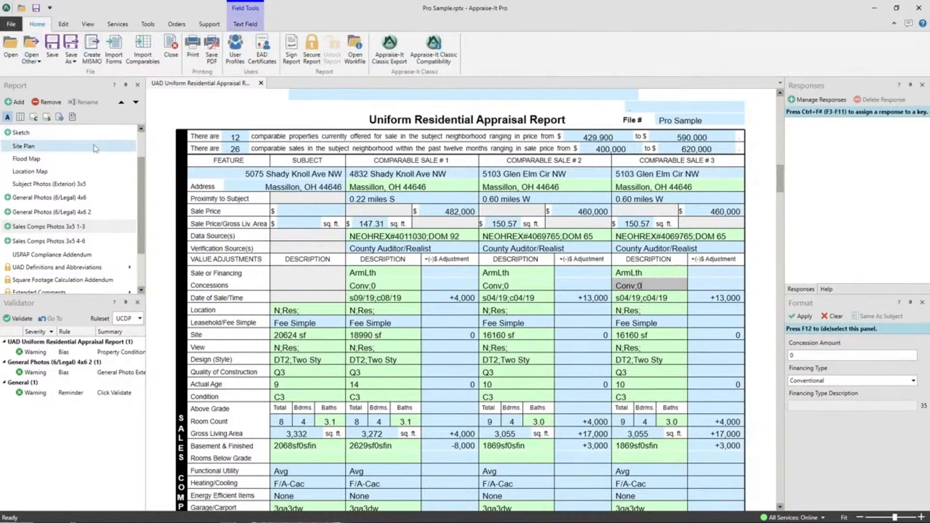
# View the sample report's workfile folder and close its window.
pyautogui.click(350, 46)
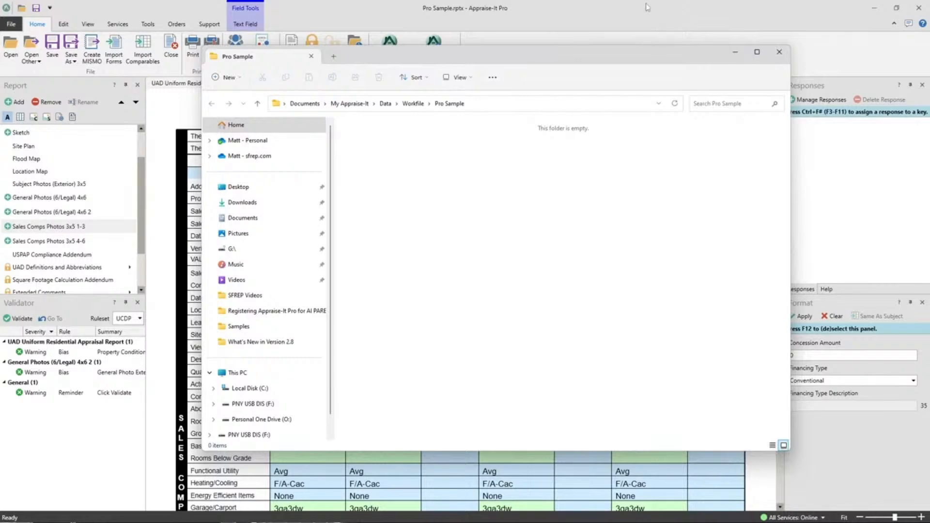
pyautogui.click(779, 53)
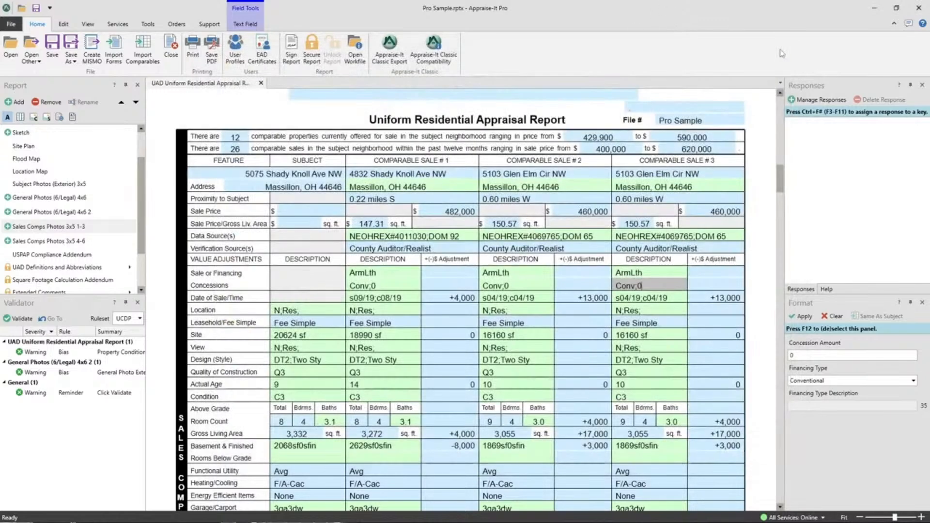
pyautogui.click(361, 64)
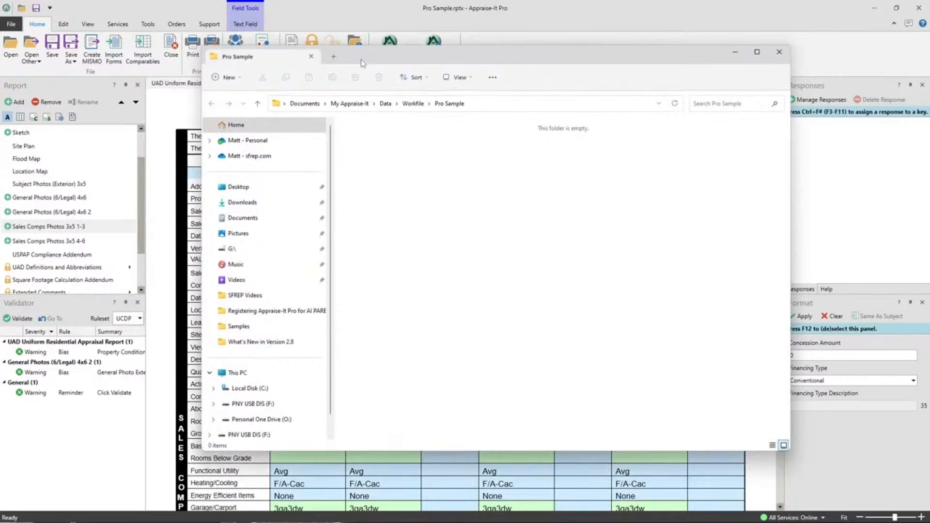
pyautogui.click(779, 51)
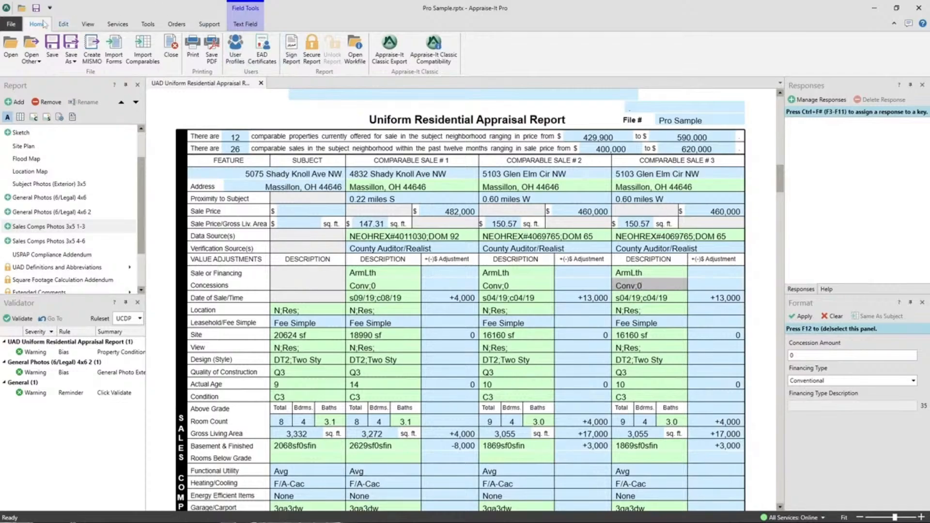
pyautogui.click(11, 24)
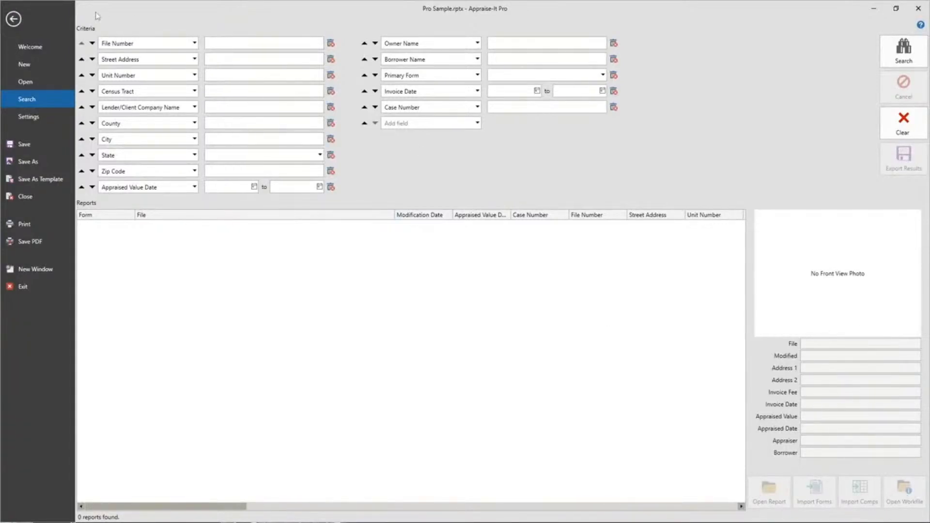
pyautogui.click(13, 19)
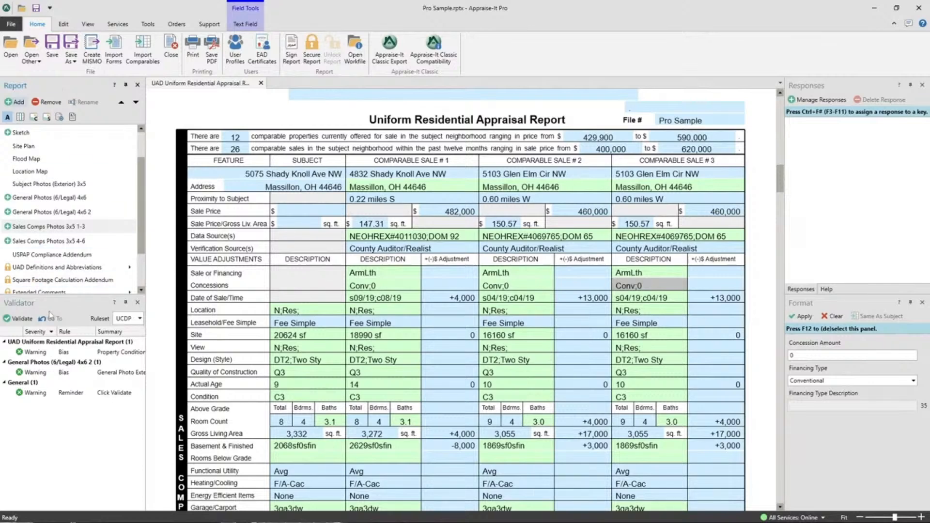
# Dock the Responses, Help, Validator and Format panels with the Report panel as one tabbed group.
pyautogui.click(827, 291)
pyautogui.click(809, 293)
pyautogui.moveTo(812, 90); pyautogui.dragTo(531, 138)
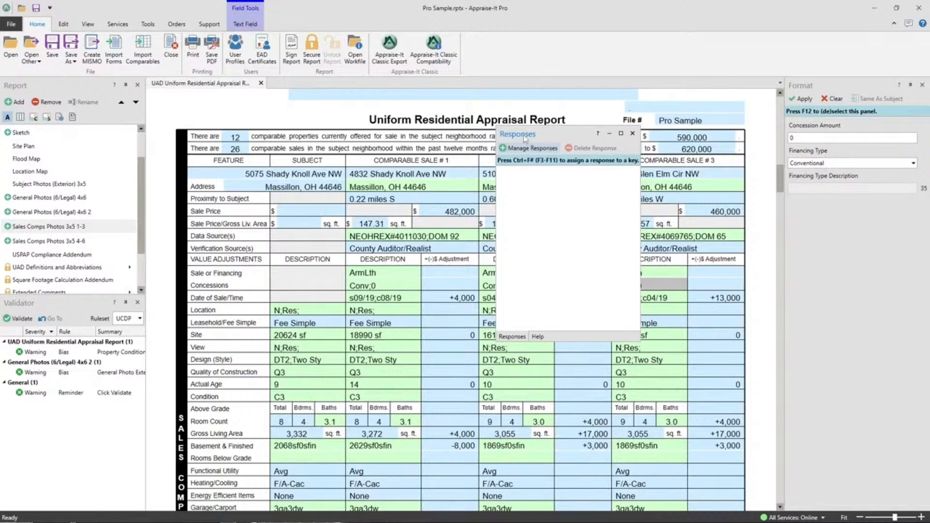
pyautogui.moveTo(524, 139); pyautogui.dragTo(77, 189)
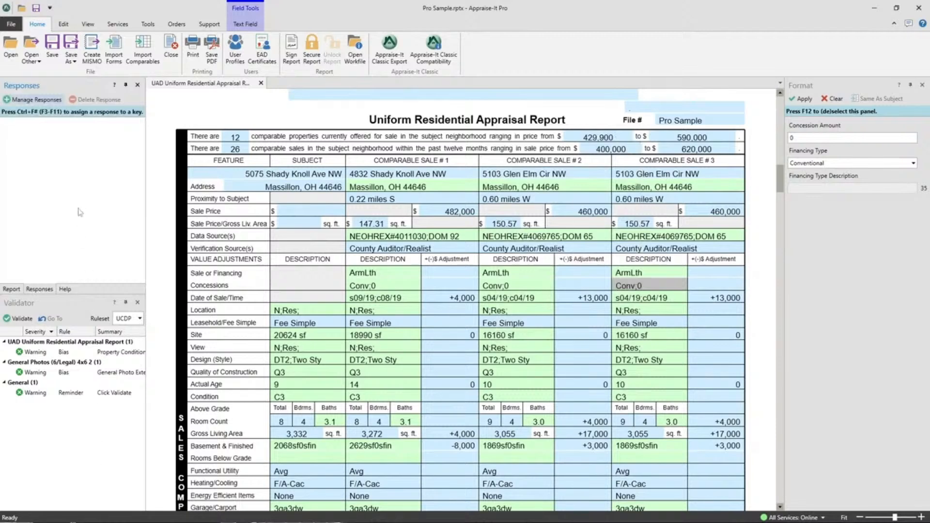
pyautogui.moveTo(19, 304); pyautogui.dragTo(80, 185)
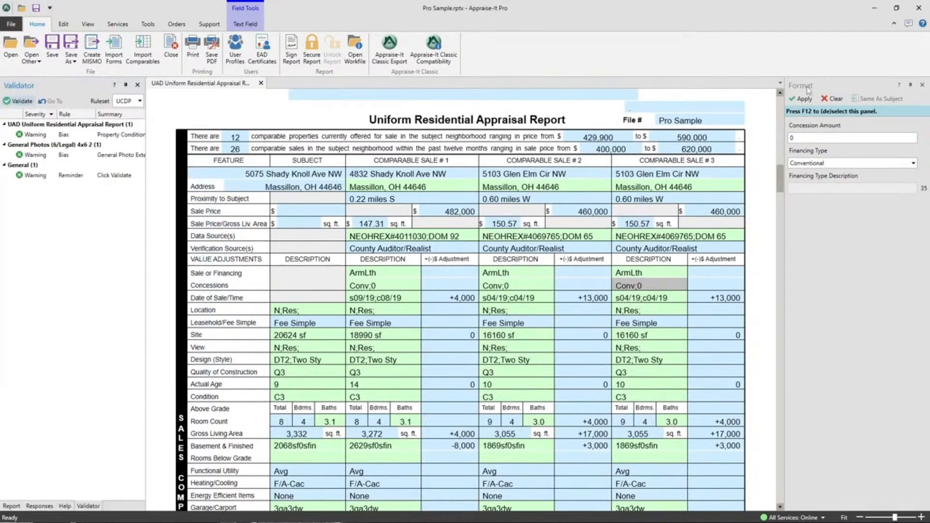
pyautogui.moveTo(19, 86); pyautogui.dragTo(73, 295)
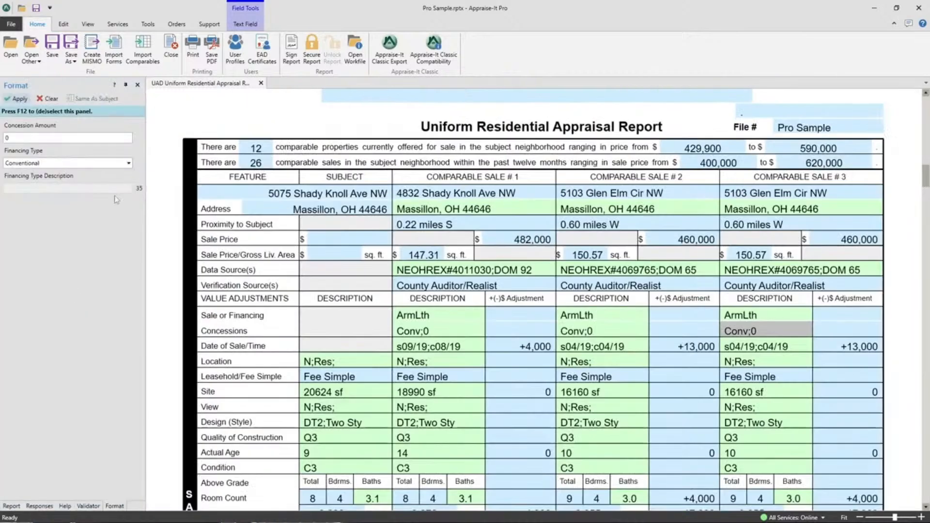
# Look through the tabbed Report, Responses, Help, Validator and Format panels in turn.
pyautogui.click(18, 507)
pyautogui.click(39, 507)
pyautogui.click(65, 507)
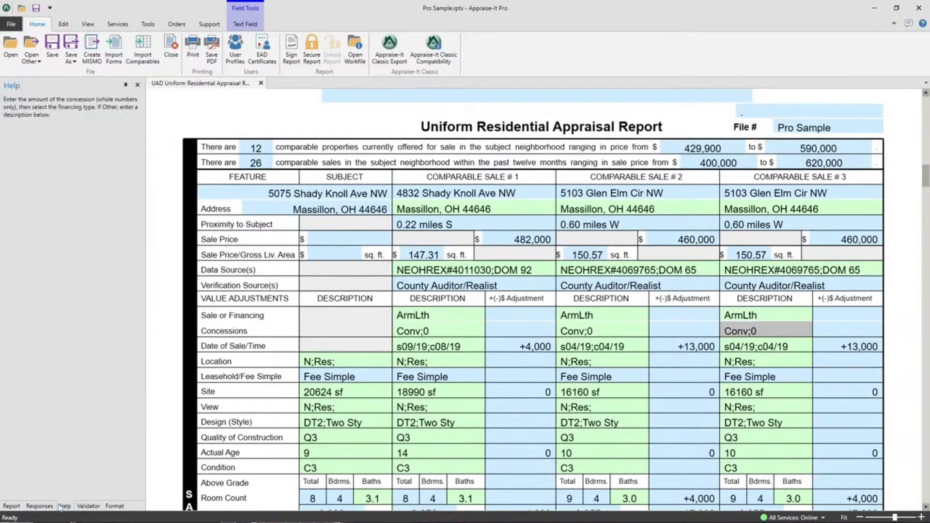
pyautogui.click(116, 507)
pyautogui.click(87, 506)
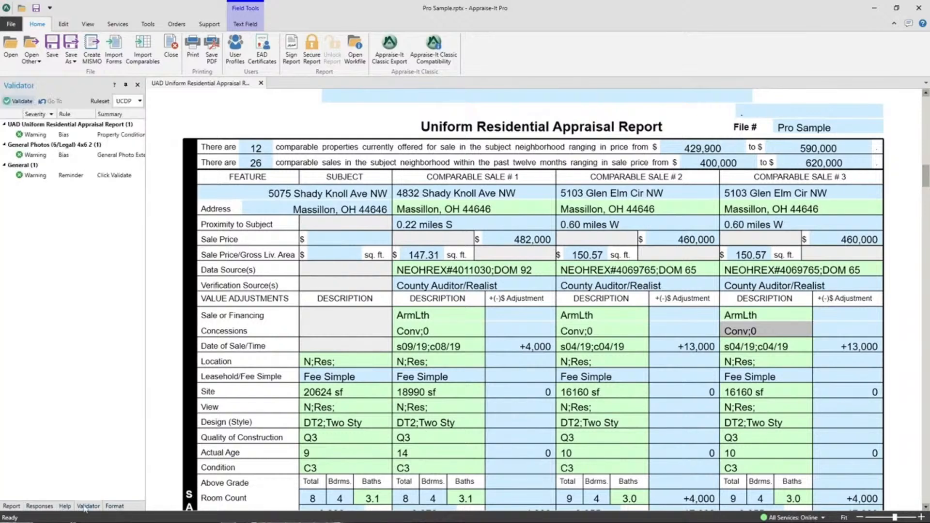
pyautogui.click(109, 507)
pyautogui.click(84, 507)
pyautogui.click(40, 507)
pyautogui.click(6, 506)
pyautogui.click(33, 506)
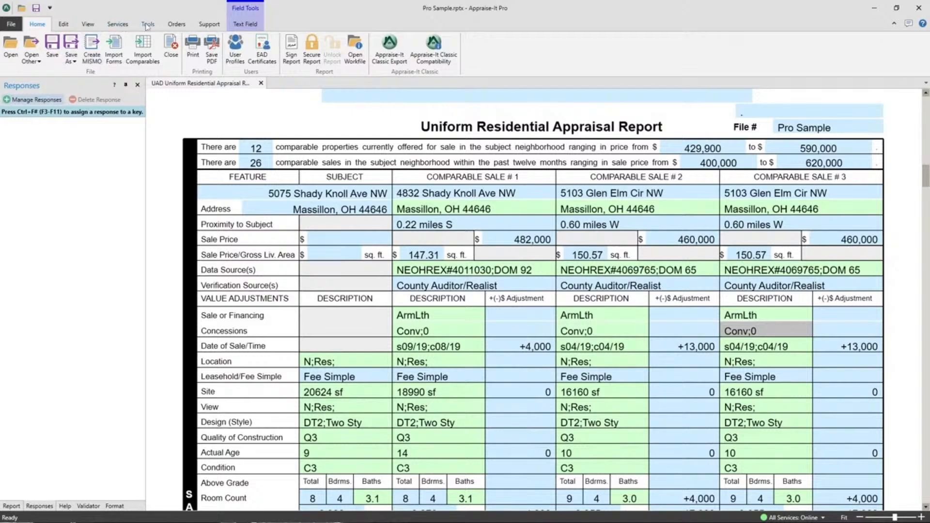
# Reset the panel layout to its default arrangement.
pyautogui.click(83, 27)
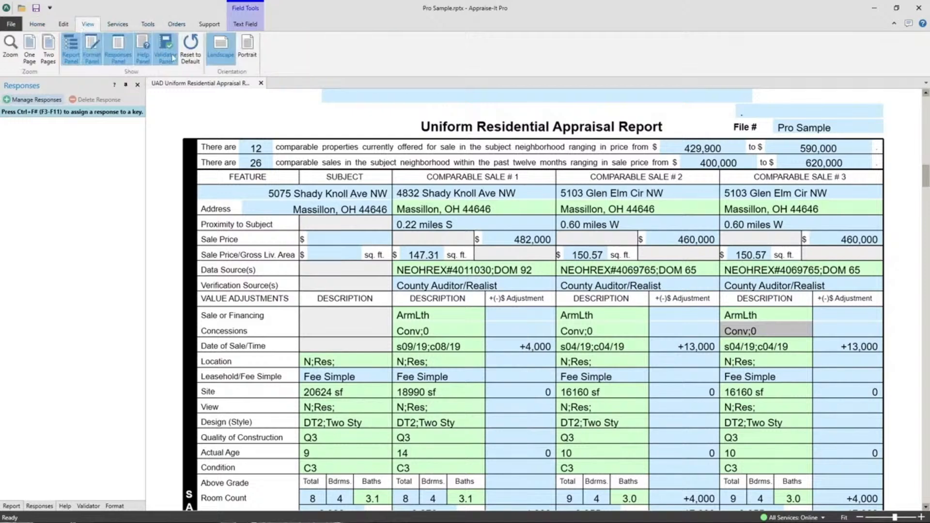
pyautogui.click(191, 47)
pyautogui.click(524, 287)
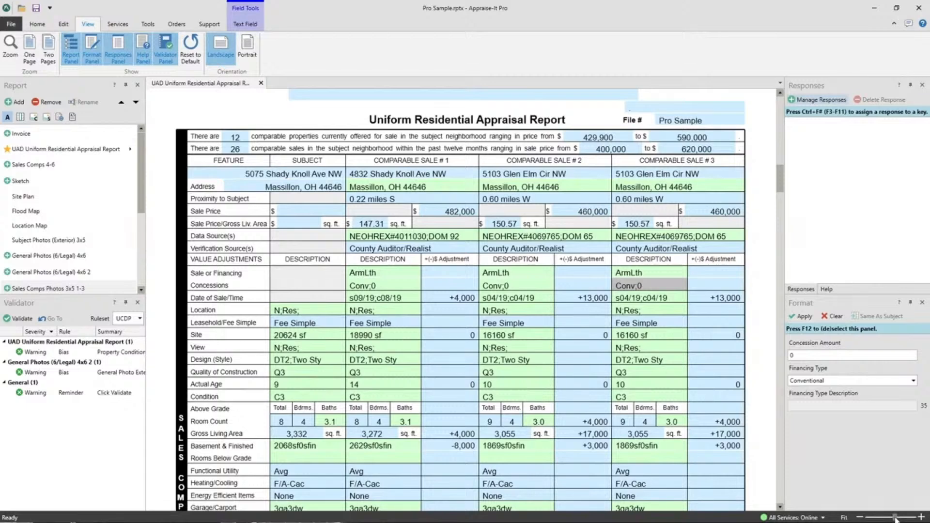
# Enlarge the sales comparison page to a 230% zoom.
pyautogui.click(862, 519)
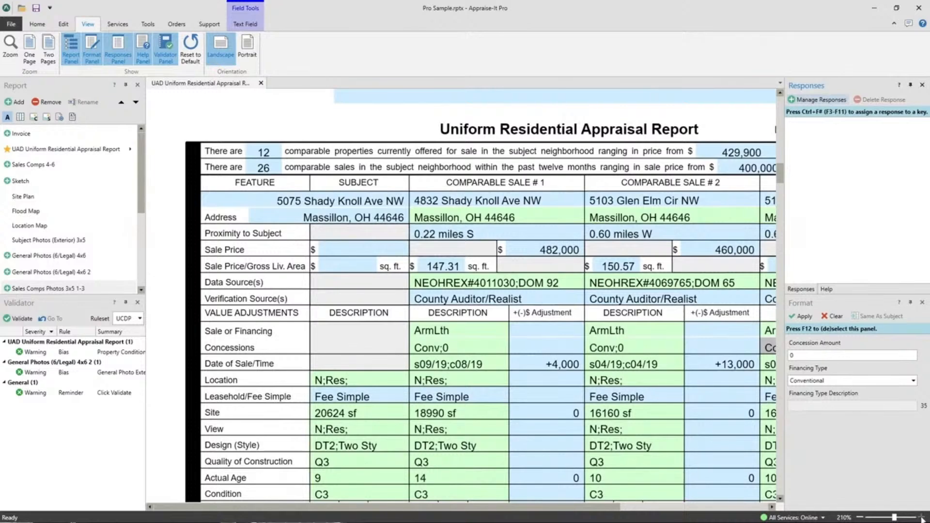
pyautogui.click(923, 518)
pyautogui.click(923, 517)
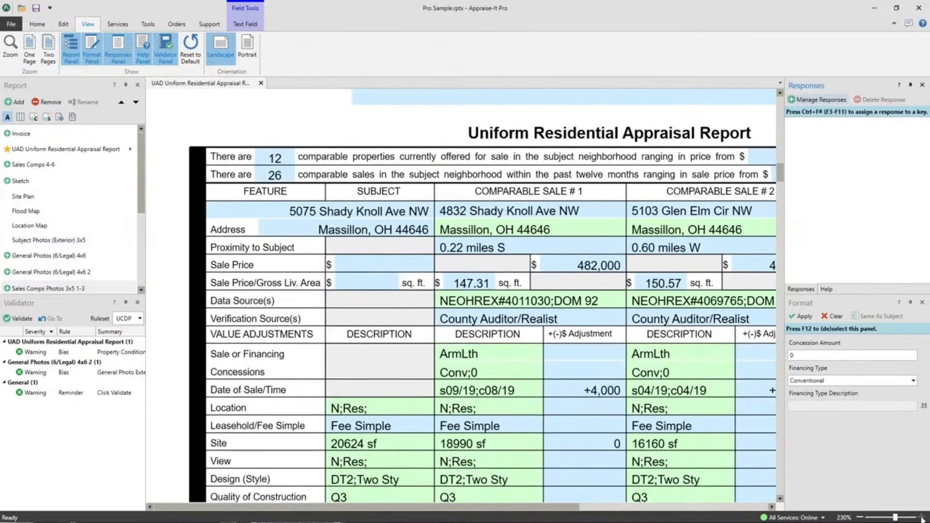
# Reduce the zoom to 60% and look over the appraisal form's pages side by side.
pyautogui.click(862, 518)
pyautogui.click(862, 518)
pyautogui.click(862, 518)
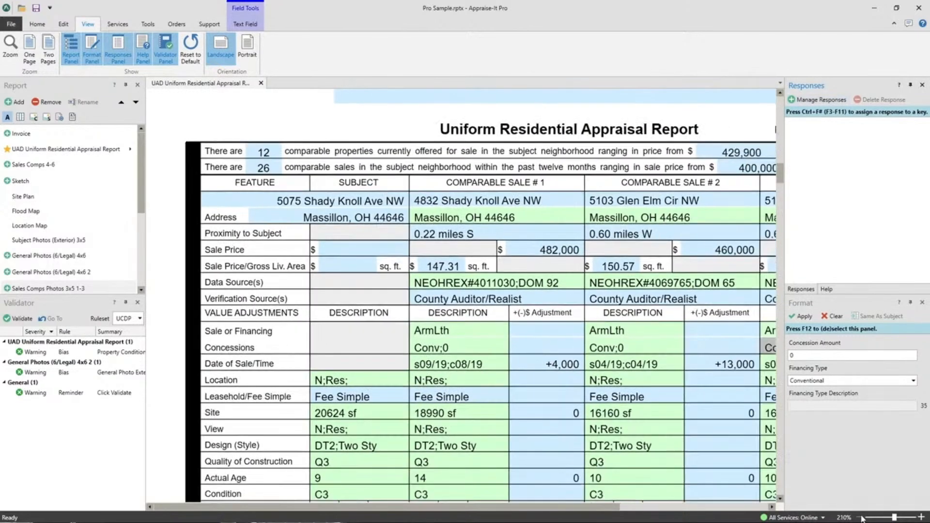
pyautogui.click(862, 518)
pyautogui.click(863, 518)
pyautogui.click(863, 518)
pyautogui.click(862, 518)
pyautogui.click(862, 518)
pyautogui.click(862, 518)
pyautogui.click(862, 518)
pyautogui.click(862, 518)
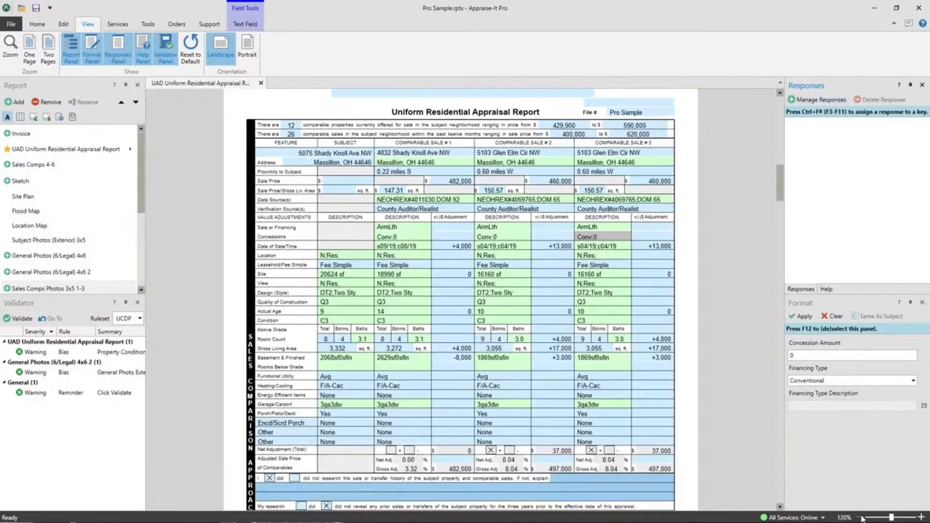
pyautogui.click(862, 518)
pyautogui.click(862, 518)
pyautogui.click(862, 518)
pyautogui.click(862, 518)
pyautogui.click(863, 518)
pyautogui.click(862, 518)
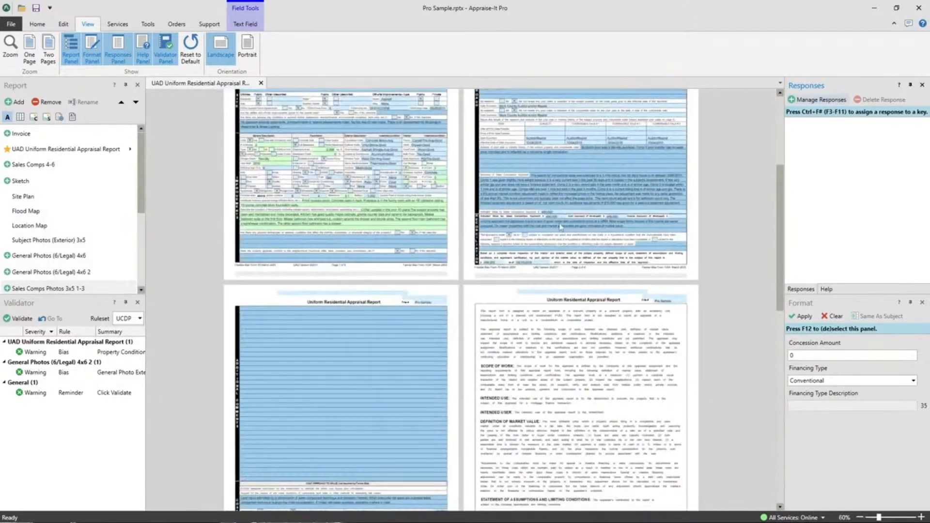
pyautogui.scroll(-10, 480, 252)
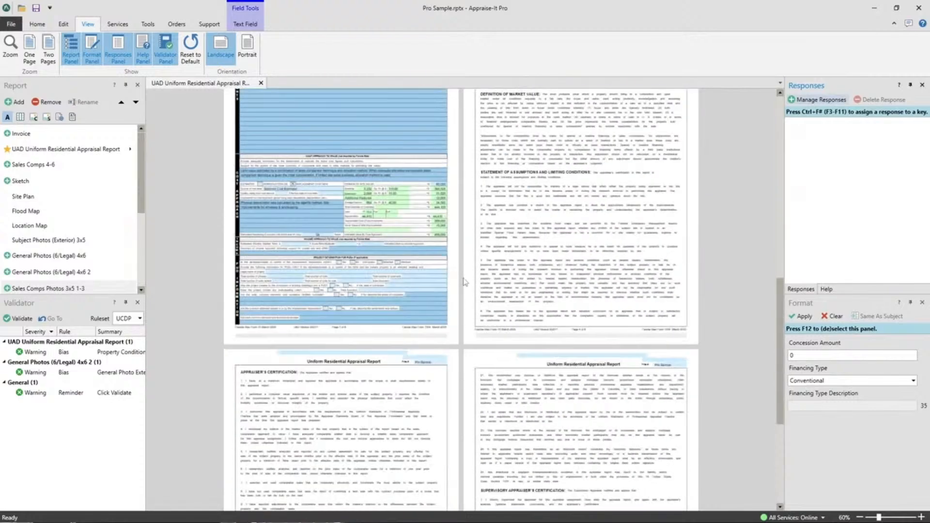
pyautogui.scroll(20, 448, 299)
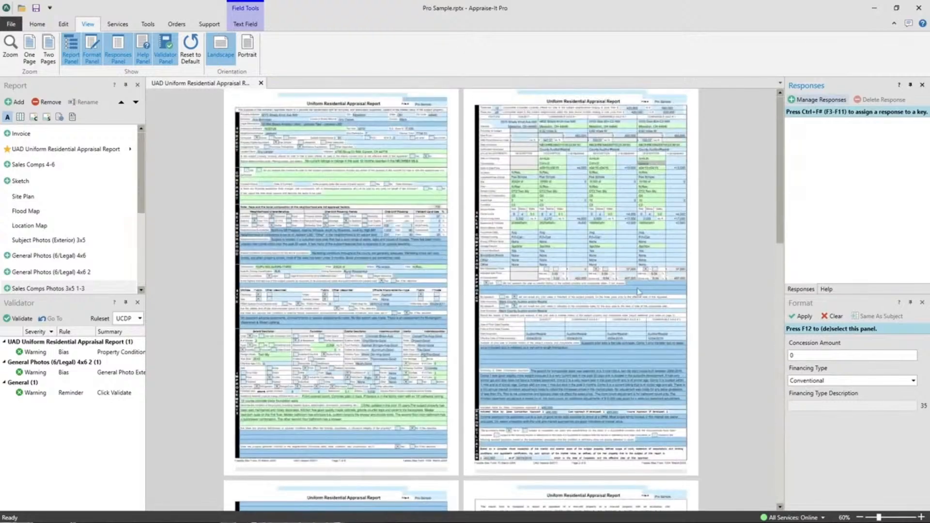
# Enlarge the appraisal form's first page to 220% and view across its Subject section.
pyautogui.click(921, 517)
pyautogui.click(922, 518)
pyautogui.click(921, 517)
pyautogui.click(922, 518)
pyautogui.click(922, 517)
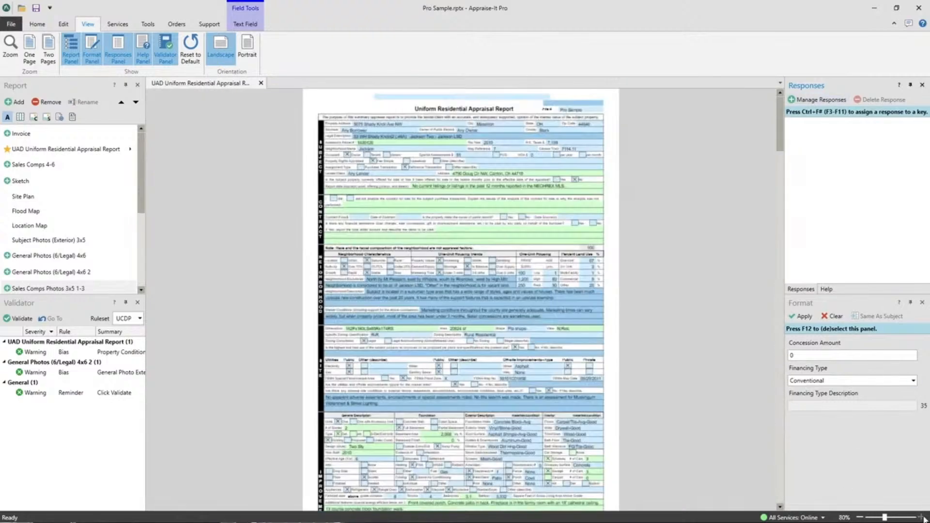
pyautogui.doubleClick(922, 517)
pyautogui.doubleClick(922, 518)
pyautogui.click(922, 517)
pyautogui.doubleClick(922, 517)
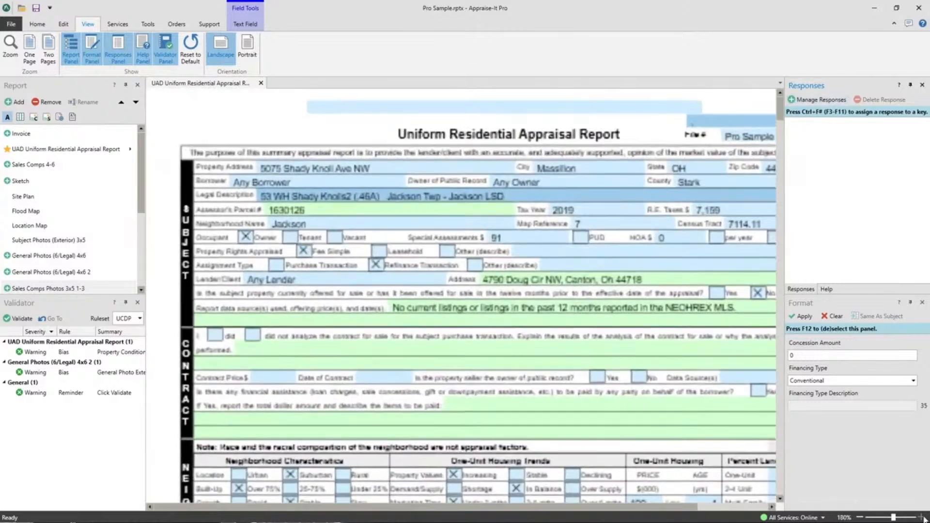
pyautogui.doubleClick(922, 517)
pyautogui.click(922, 518)
pyautogui.click(922, 518)
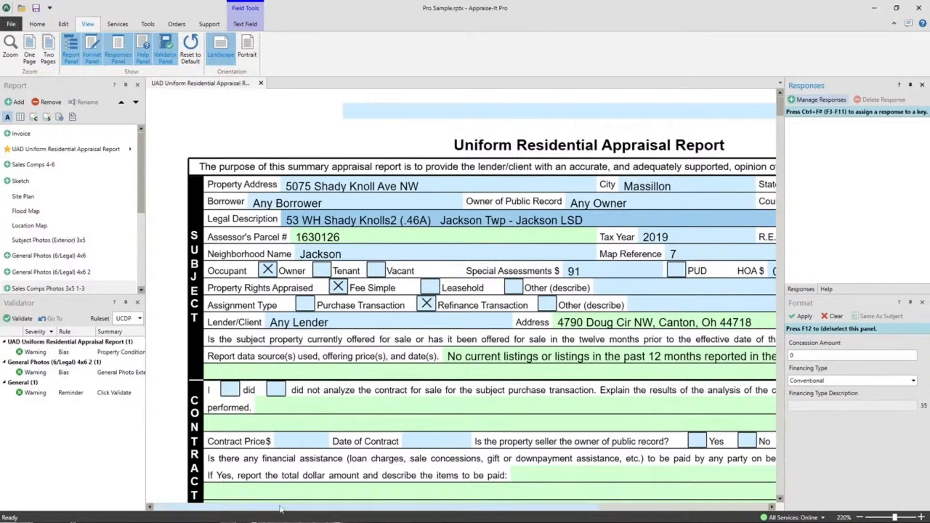
pyautogui.moveTo(281, 508); pyautogui.dragTo(364, 515)
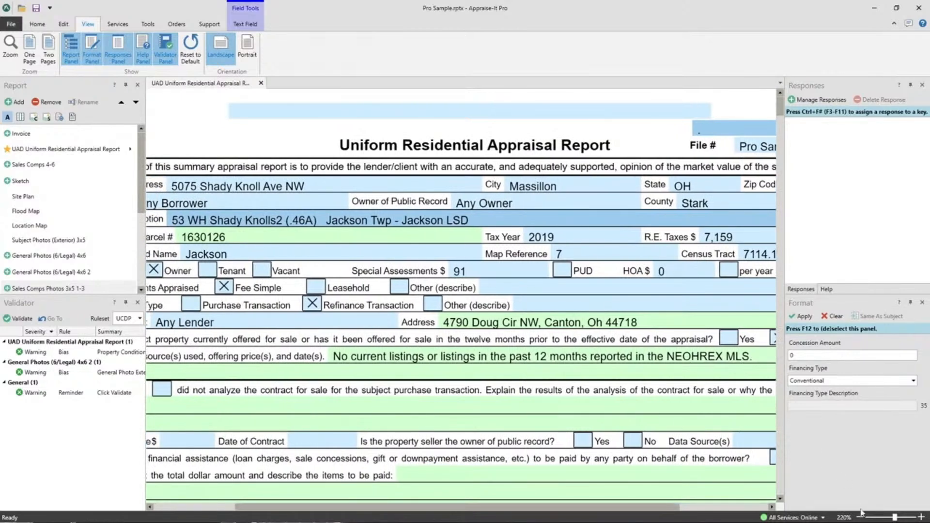
# Set the page zoom to Fit to Width.
pyautogui.click(844, 518)
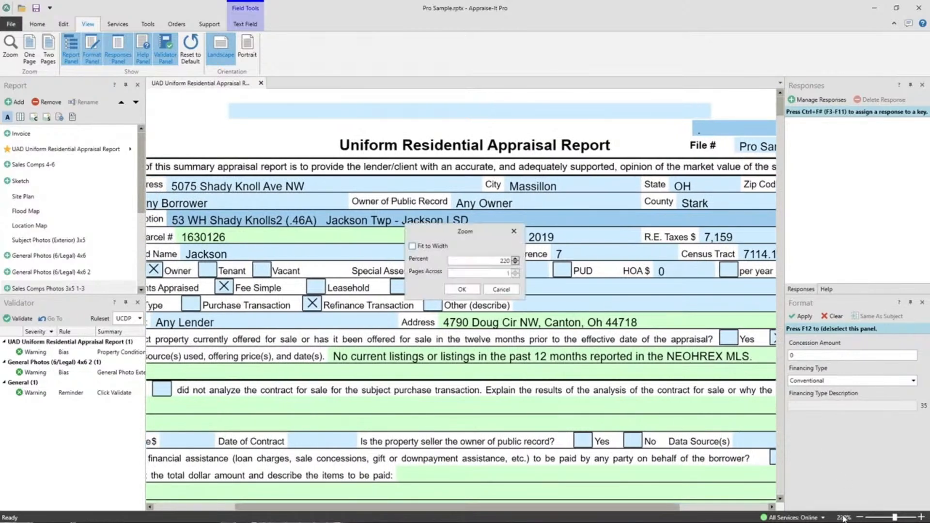
pyautogui.click(413, 247)
pyautogui.click(472, 292)
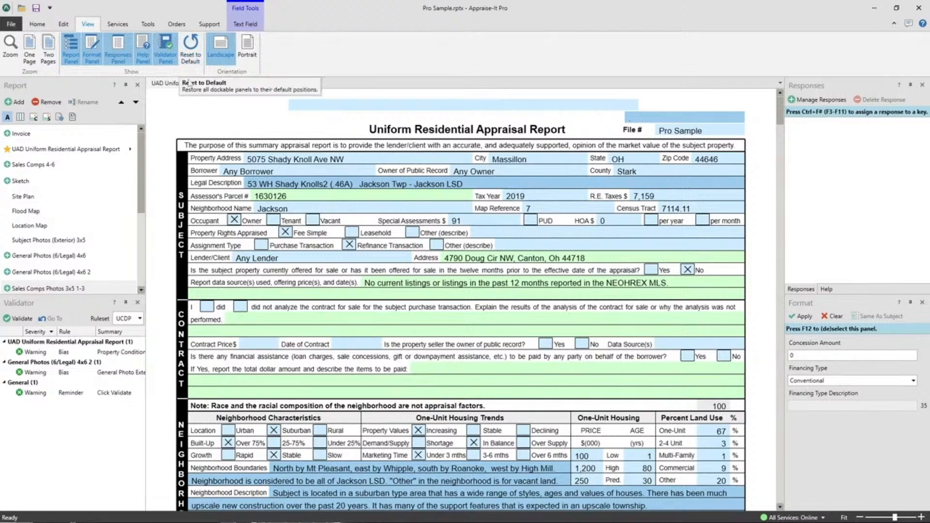
# Open the Flood Map and Location Map forms and switch between them and the appraisal report form.
pyautogui.click(23, 212)
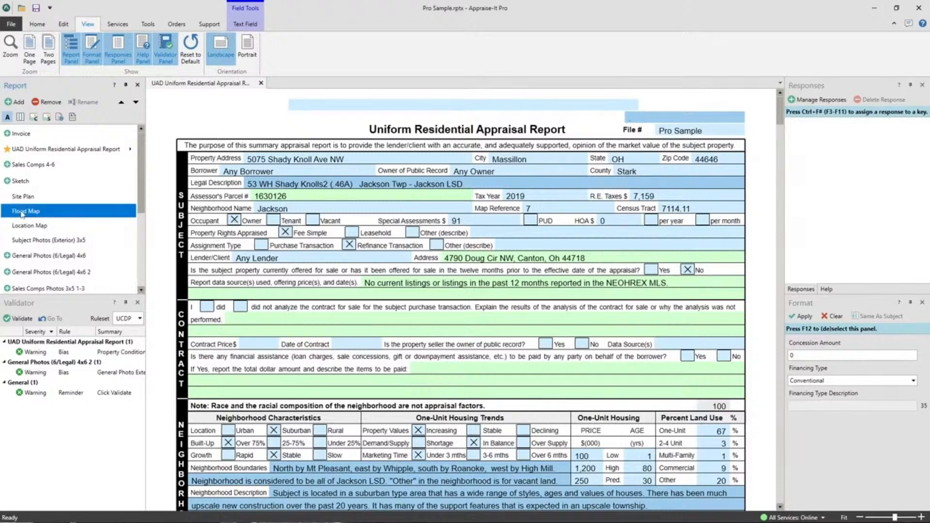
pyautogui.click(30, 226)
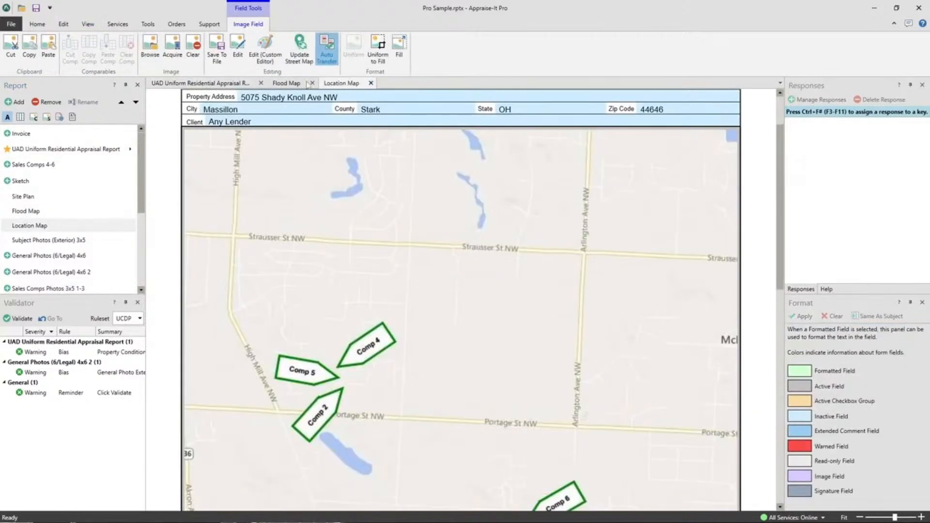
pyautogui.click(291, 84)
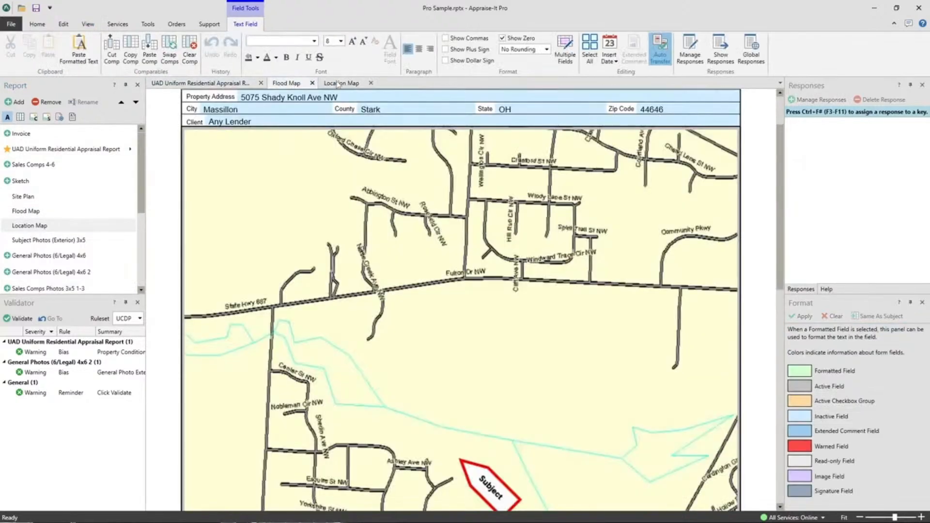
pyautogui.click(338, 84)
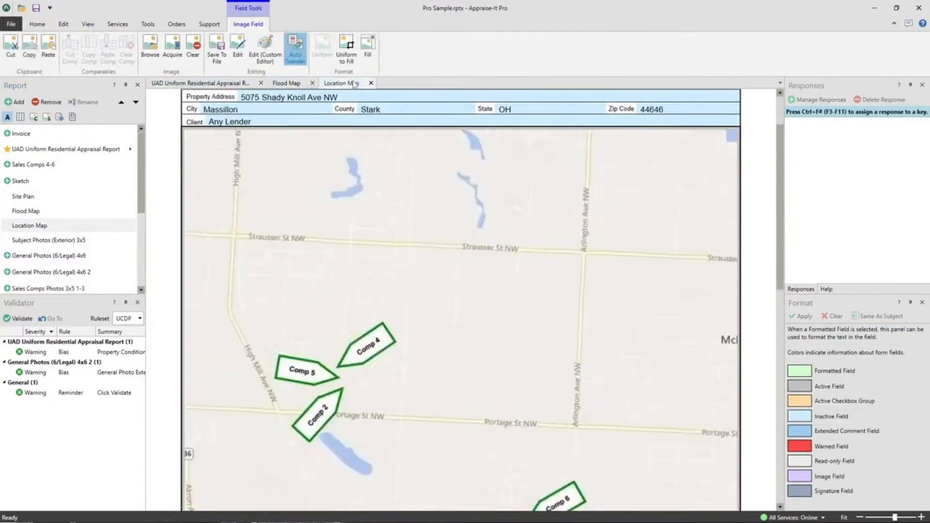
pyautogui.click(286, 85)
pyautogui.click(219, 87)
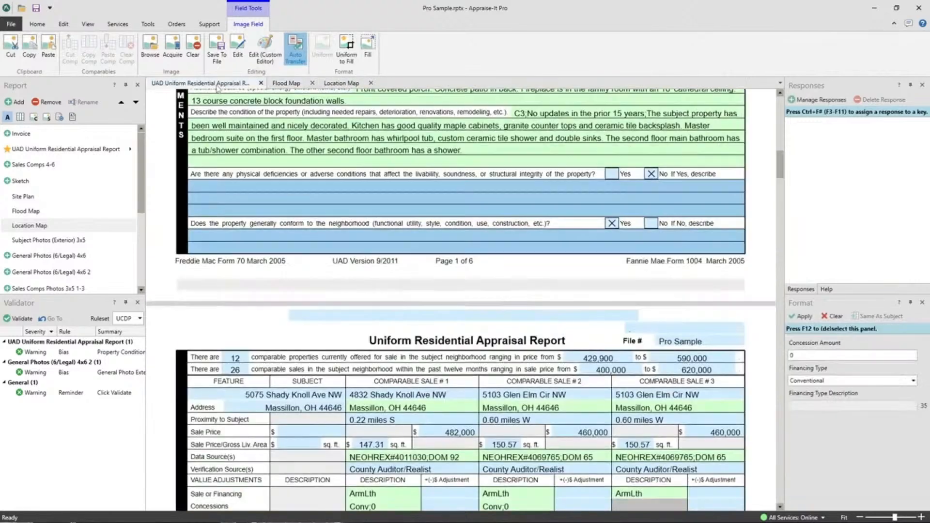
# Reorder the open forms so Flood Map comes first, Location Map second and the appraisal report form last.
pyautogui.click(354, 86)
pyautogui.moveTo(356, 86); pyautogui.dragTo(286, 89)
pyautogui.moveTo(353, 87)
pyautogui.mouseDown()
pyautogui.moveTo(286, 89)
pyautogui.moveTo(364, 85)
pyautogui.mouseUp()
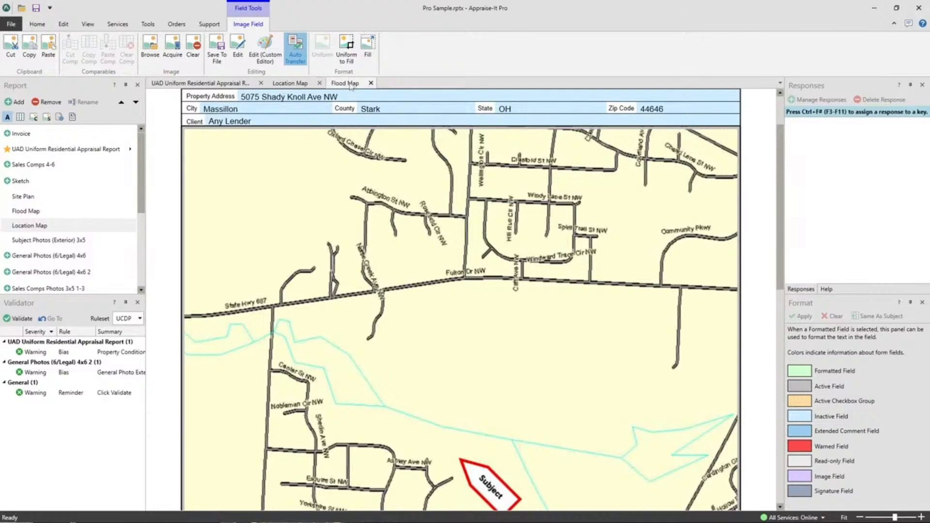
pyautogui.moveTo(384, 152); pyautogui.dragTo(216, 85)
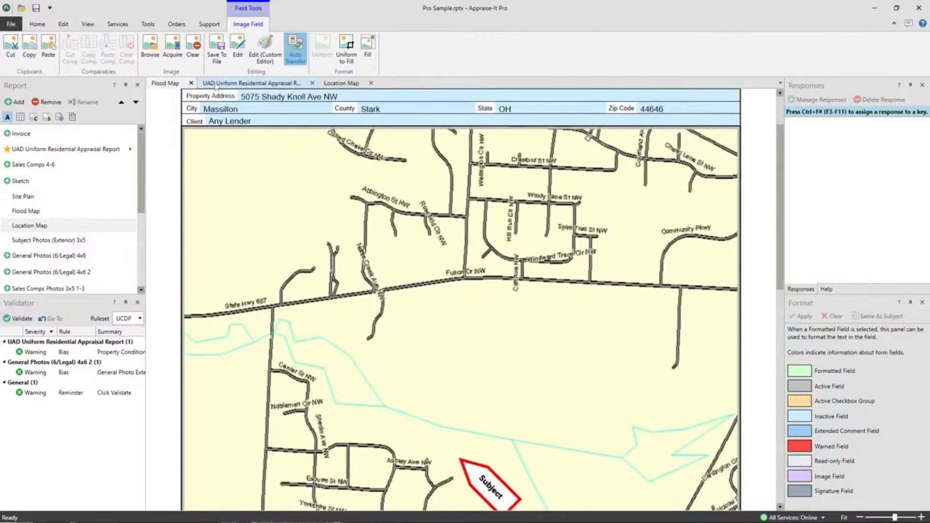
pyautogui.moveTo(279, 84); pyautogui.dragTo(466, 294)
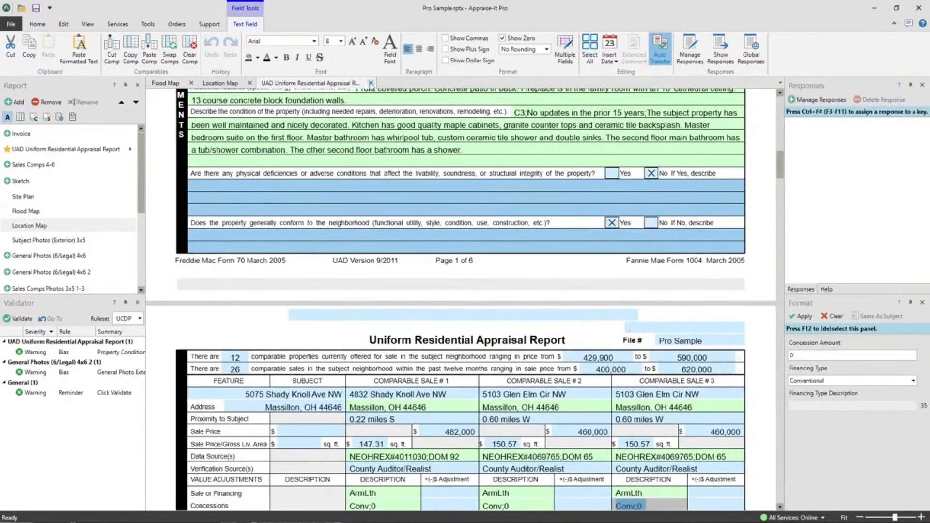
# Close the appraisal report form and the Location Map, leaving only the Flood Map open.
pyautogui.click(234, 83)
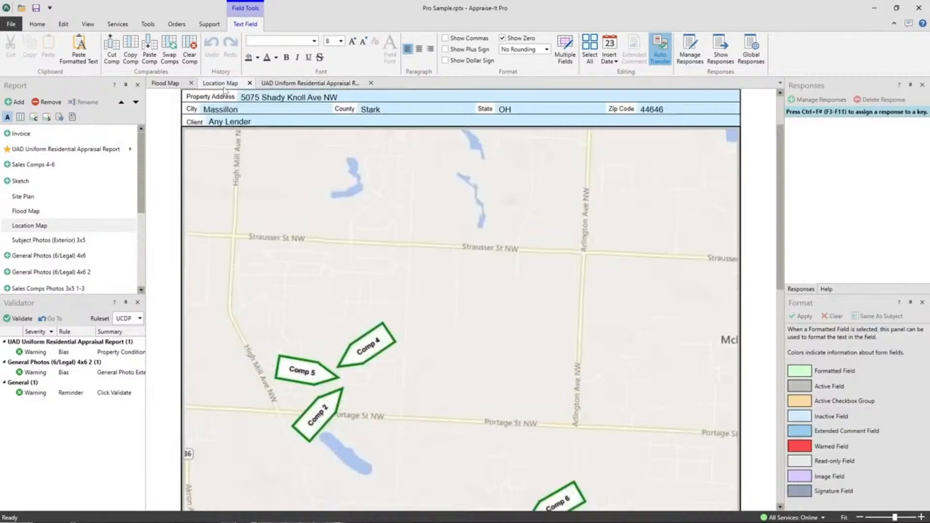
pyautogui.click(303, 85)
pyautogui.click(370, 84)
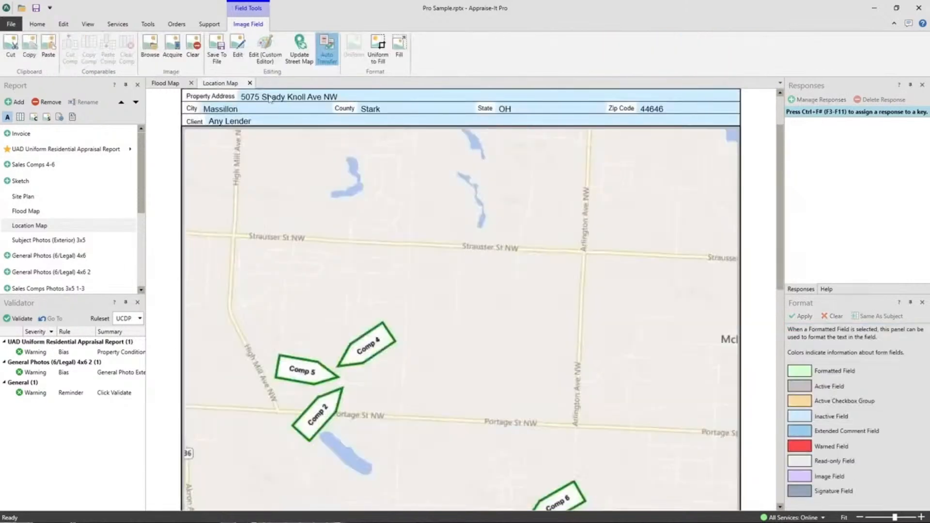
pyautogui.click(250, 83)
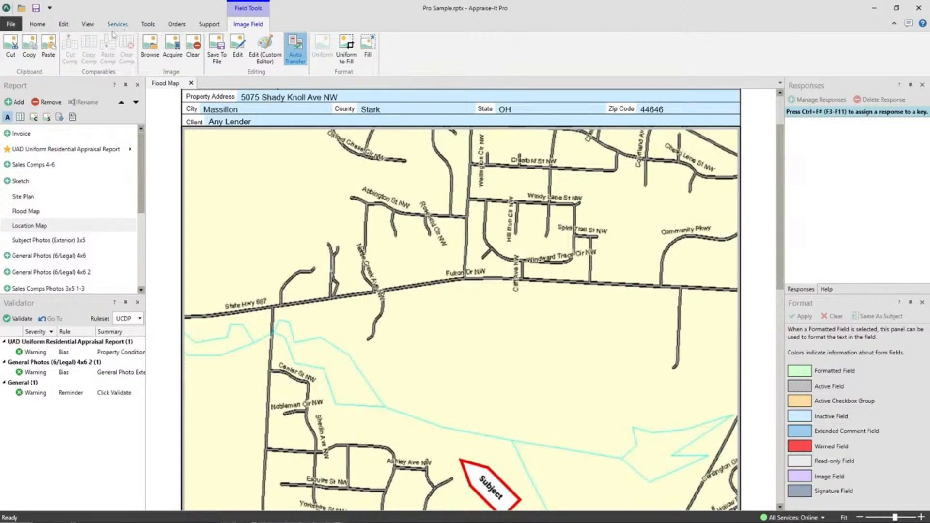
pyautogui.click(88, 26)
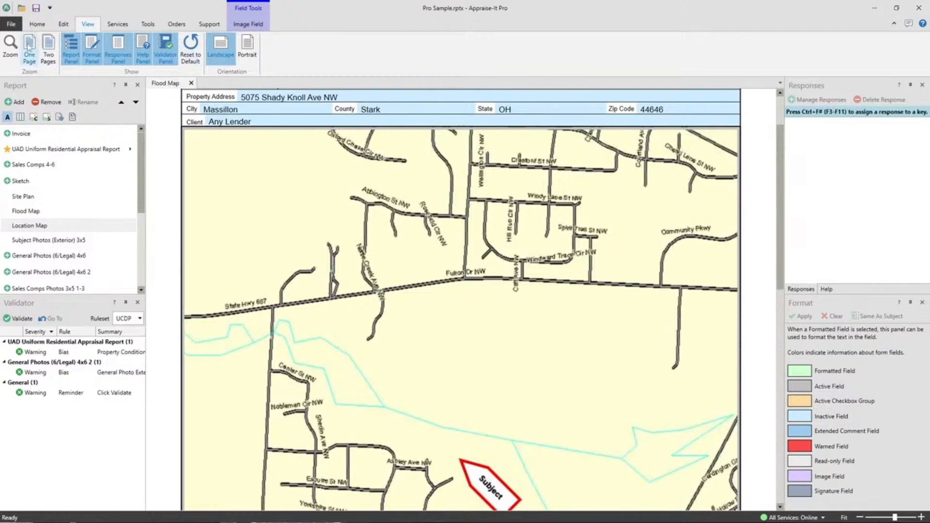
pyautogui.click(10, 24)
pyautogui.click(13, 20)
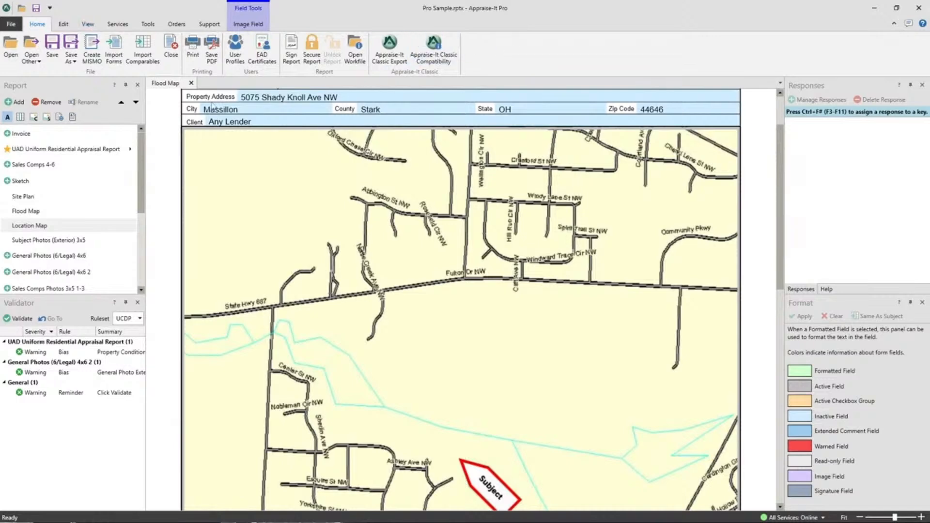
# Close the Flood Map and reopen the UAD Uniform Residential Appraisal Report form.
pyautogui.click(192, 83)
pyautogui.click(59, 149)
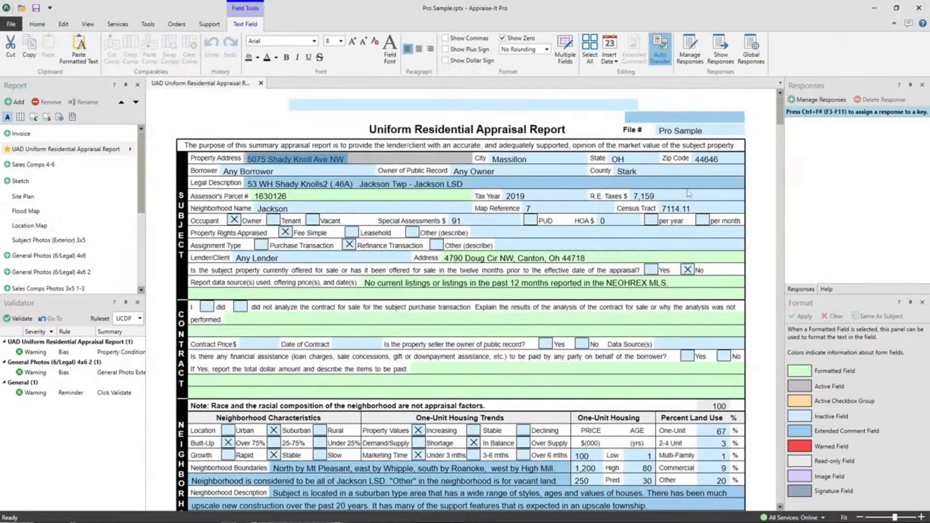
# Insert today's date, 07/20/2023, at the end of the Neighborhood section's Market Conditions comment.
pyautogui.scroll(-5, 693, 195)
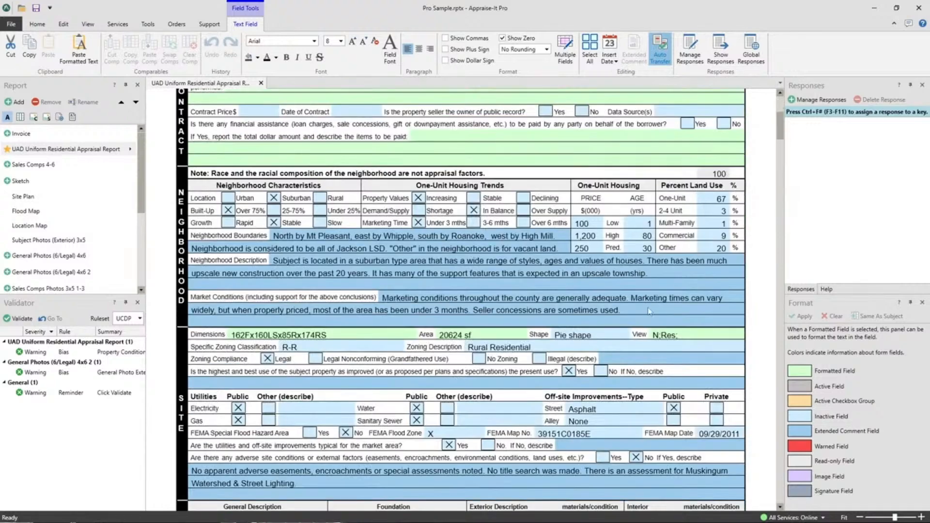
pyautogui.click(650, 312)
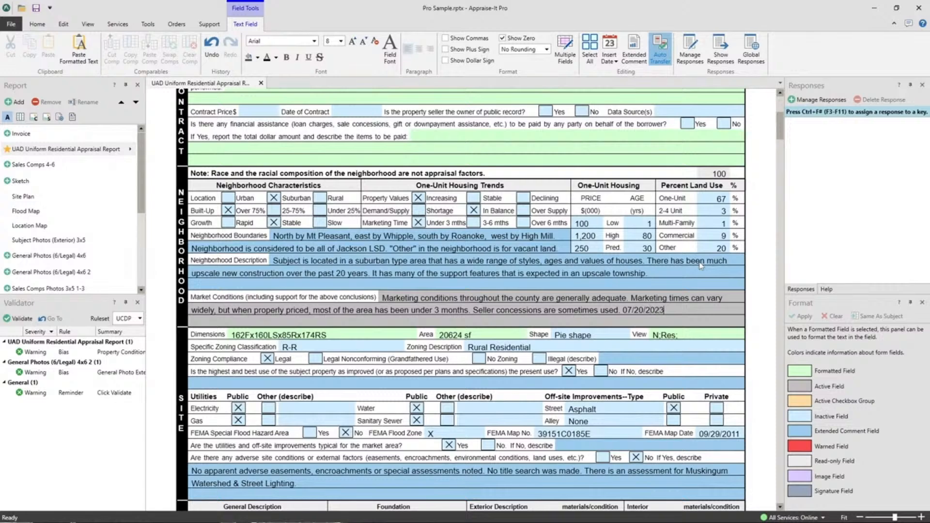
pyautogui.press('BackSpace')
pyautogui.press('BackSpace')
pyautogui.press('BackSpace')
pyautogui.press('BackSpace')
pyautogui.press('BackSpace')
pyautogui.press('BackSpace')
pyautogui.press('BackSpace')
pyautogui.press('BackSpace')
pyautogui.click(609, 63)
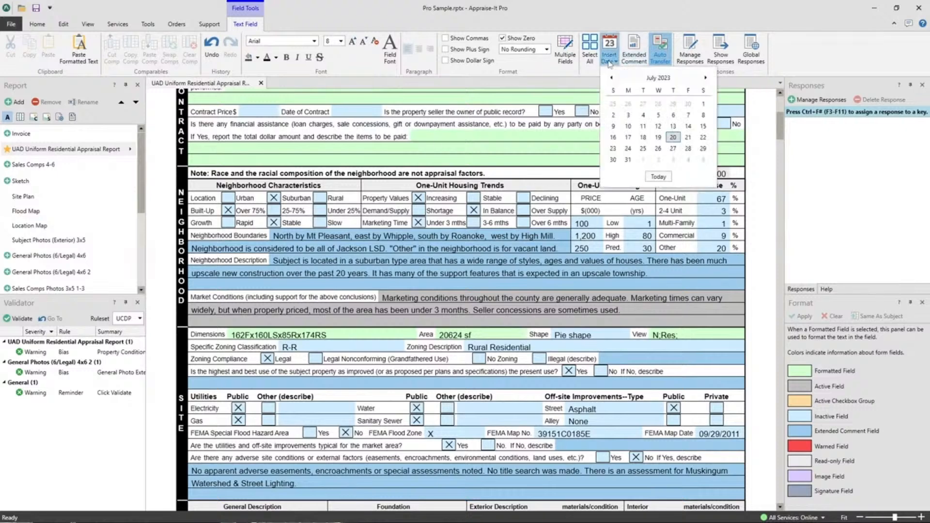
pyautogui.click(667, 176)
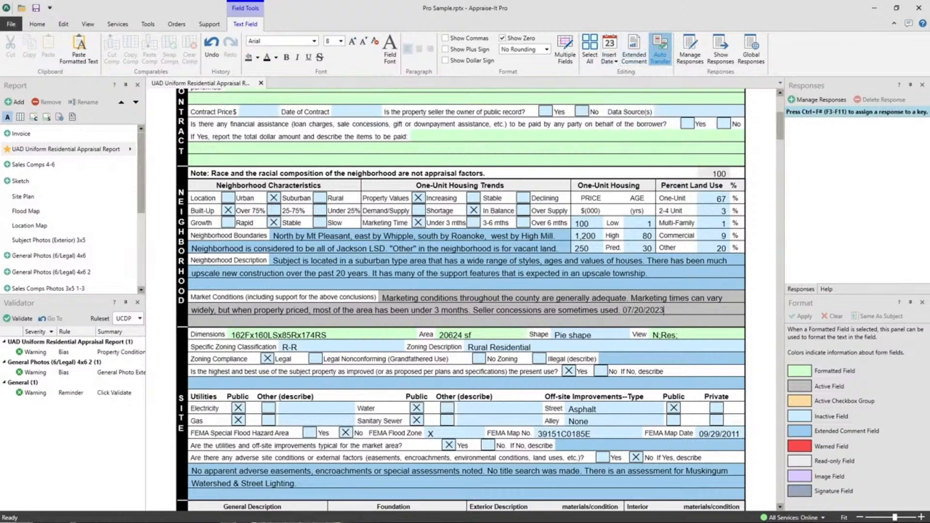
# Delete today's date from the end of the Market Conditions comment.
pyautogui.moveTo(665, 310); pyautogui.dragTo(623, 306)
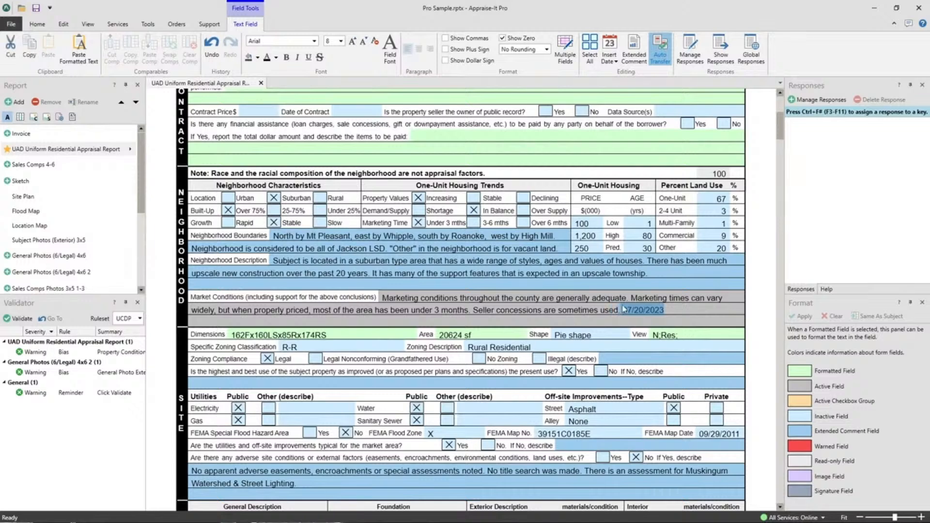
pyautogui.click(666, 310)
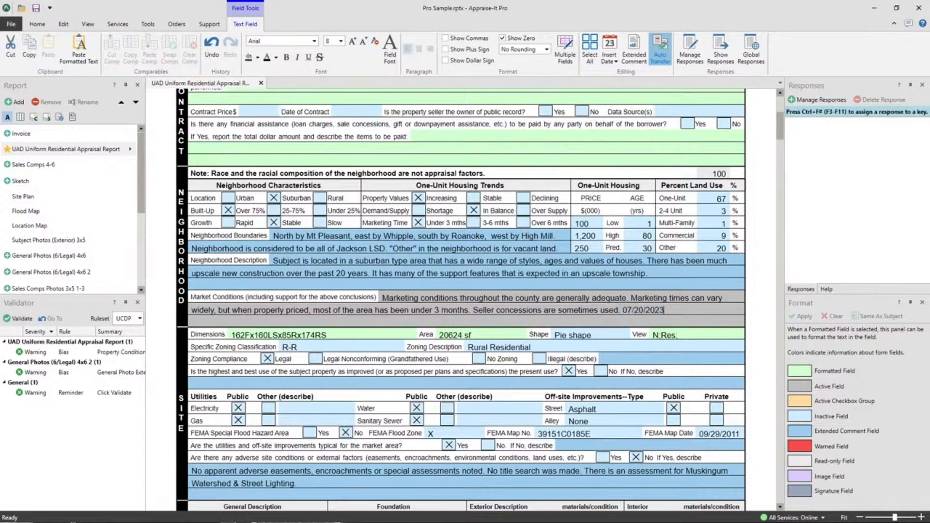
pyautogui.moveTo(666, 311); pyautogui.dragTo(628, 310)
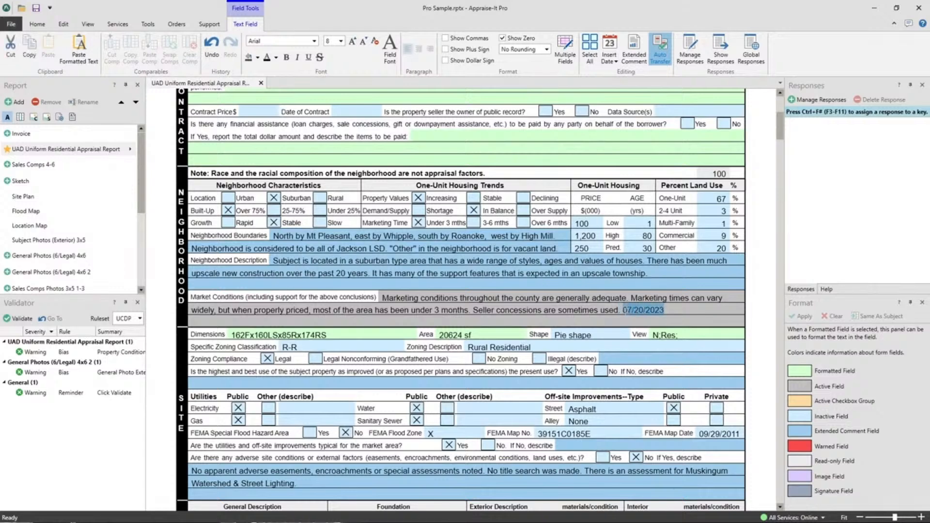
pyautogui.press('Delete')
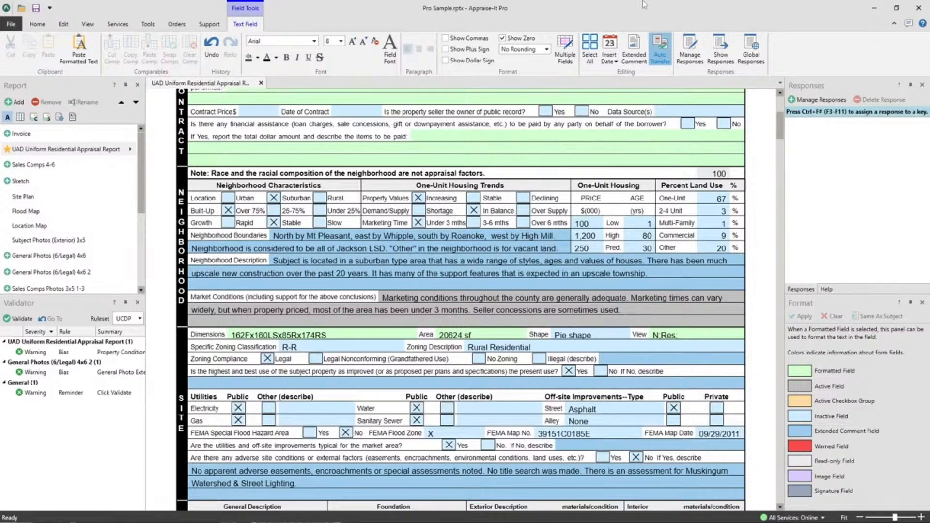
# Insert the calendar date 07/27/2023 at the end of the Market Conditions comment, then remove it again.
pyautogui.click(610, 61)
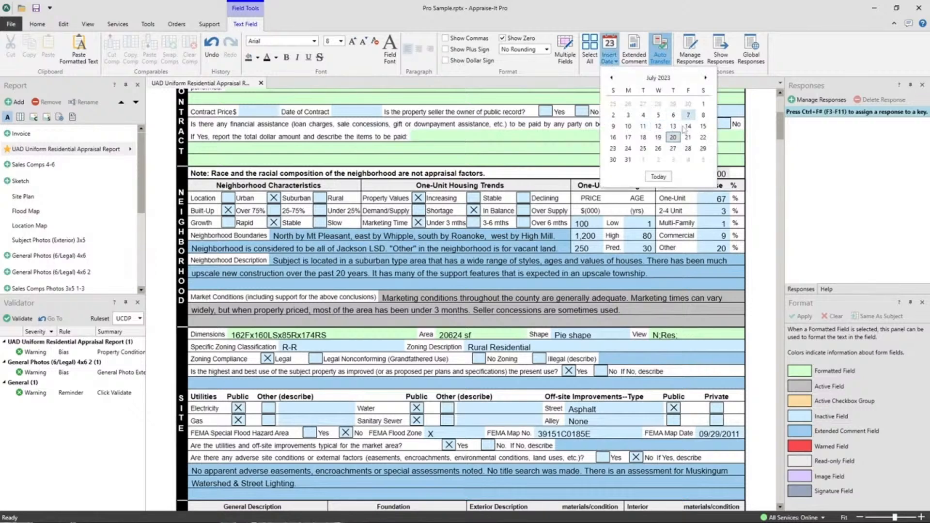
pyautogui.click(673, 149)
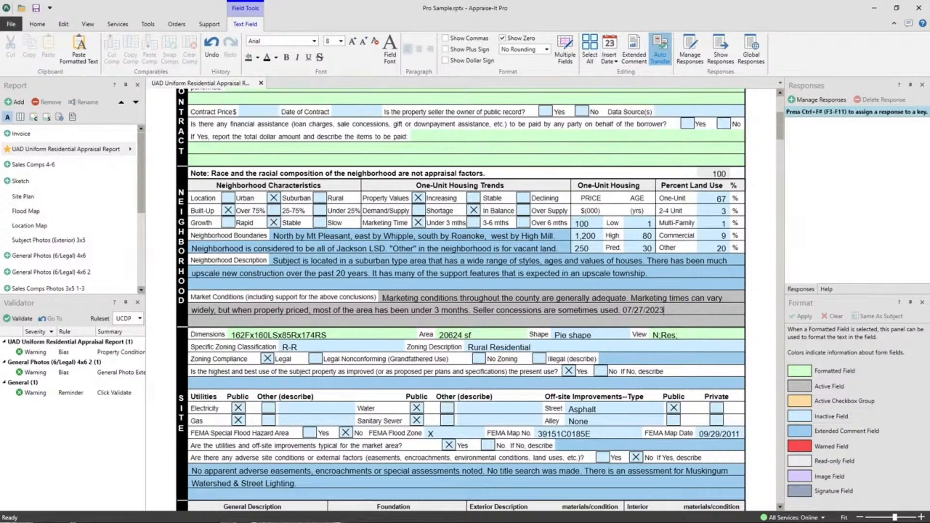
pyautogui.moveTo(627, 310)
pyautogui.mouseDown()
pyautogui.moveTo(662, 311)
pyautogui.moveTo(625, 310)
pyautogui.mouseUp()
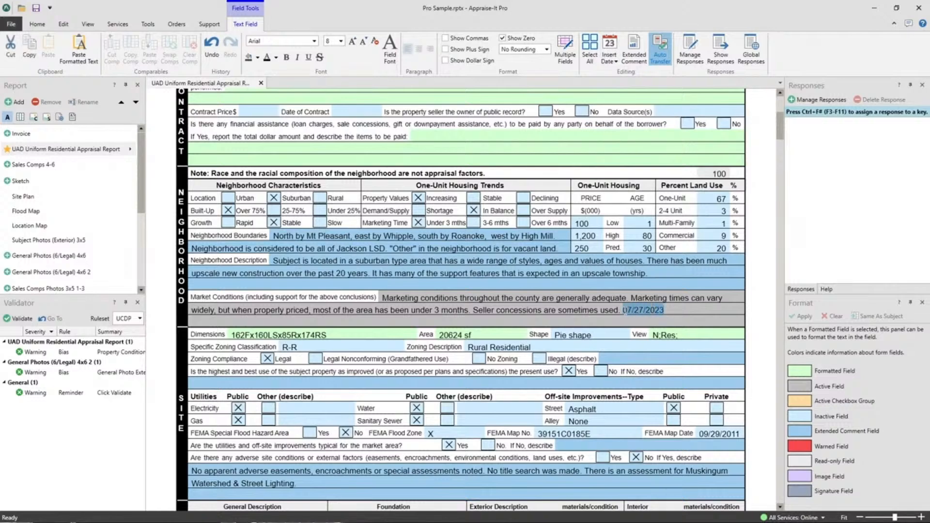
pyautogui.press('Delete')
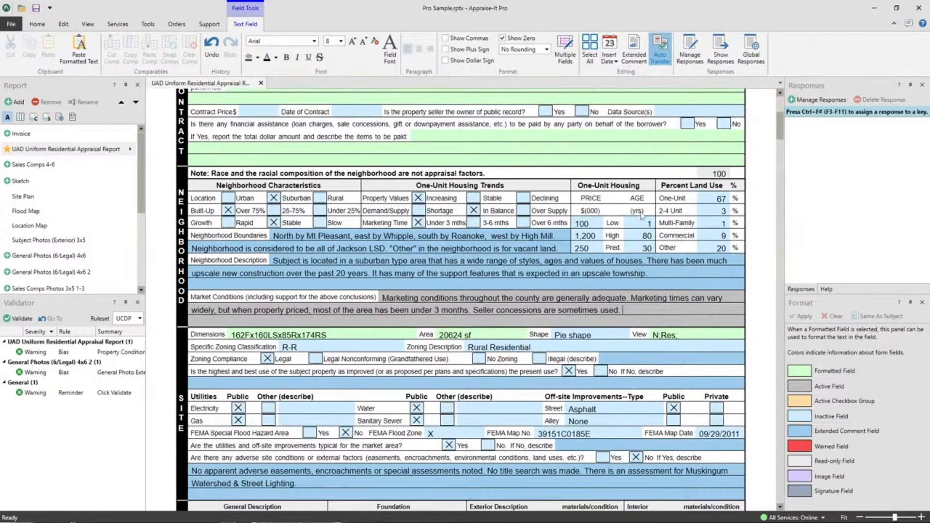
# Clear the Census Tract field in the Subject section and keep it active.
pyautogui.scroll(5, 329, 268)
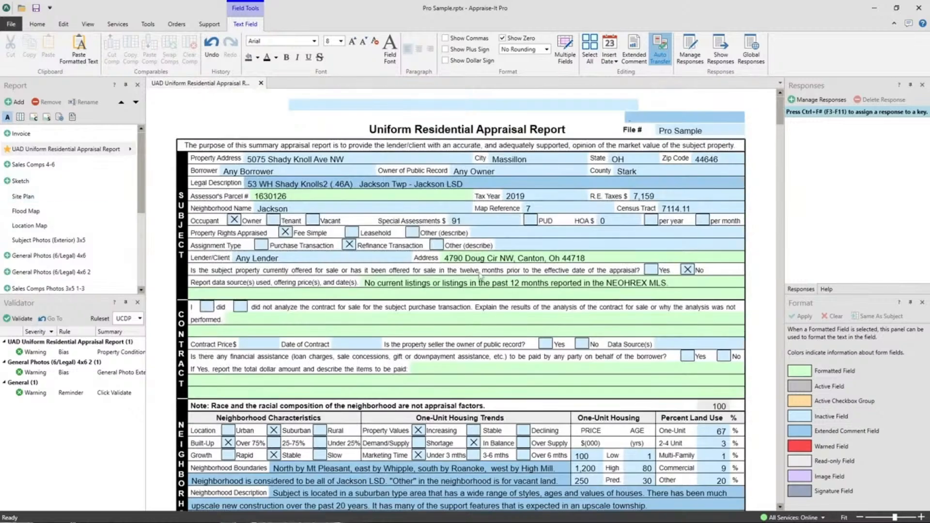
pyautogui.moveTo(663, 210); pyautogui.dragTo(695, 210)
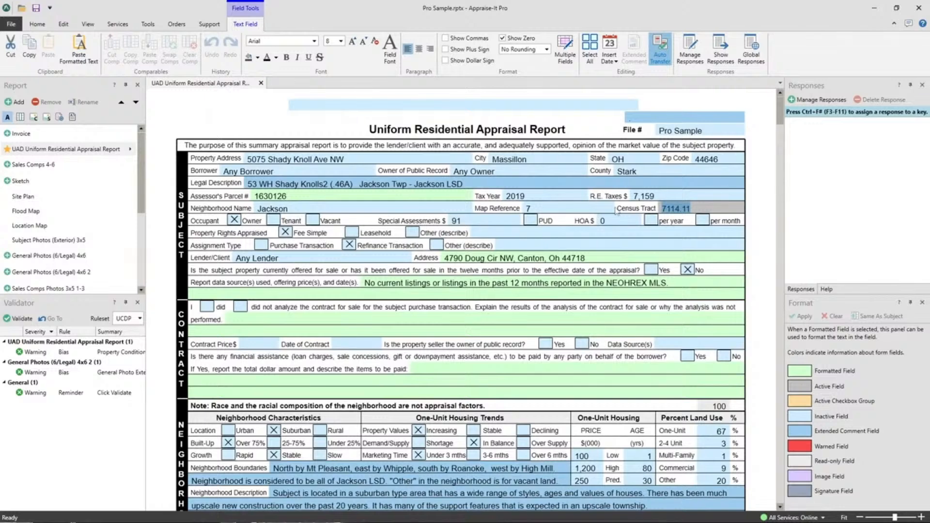
pyautogui.press('Delete')
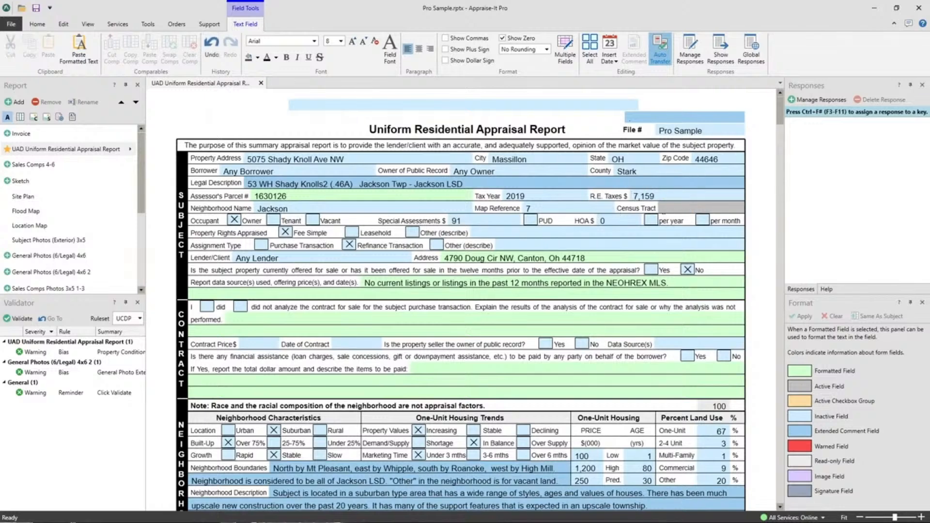
pyautogui.click(594, 208)
pyautogui.click(680, 210)
# Retrieve the subject property's census tract with the Census Tract Service, using the address coordinates.
pyautogui.click(121, 26)
pyautogui.click(151, 24)
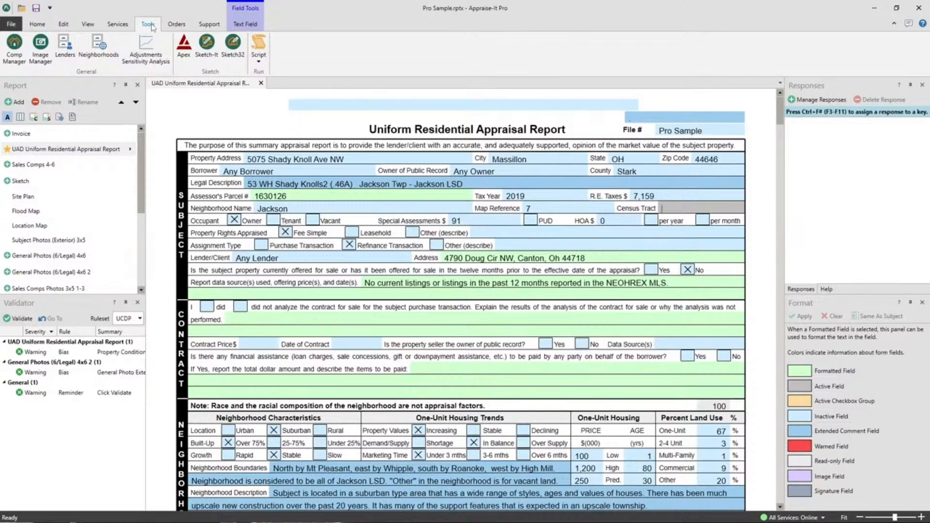
pyautogui.click(117, 24)
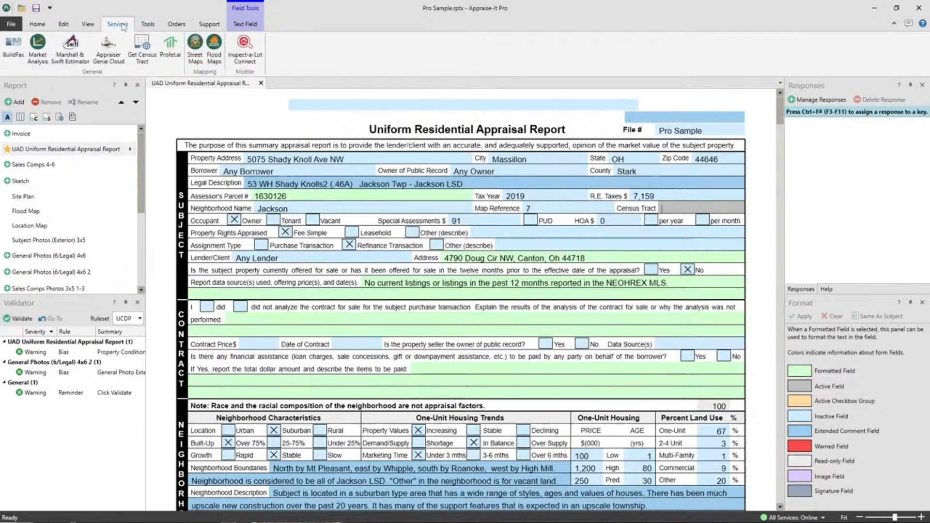
pyautogui.click(142, 51)
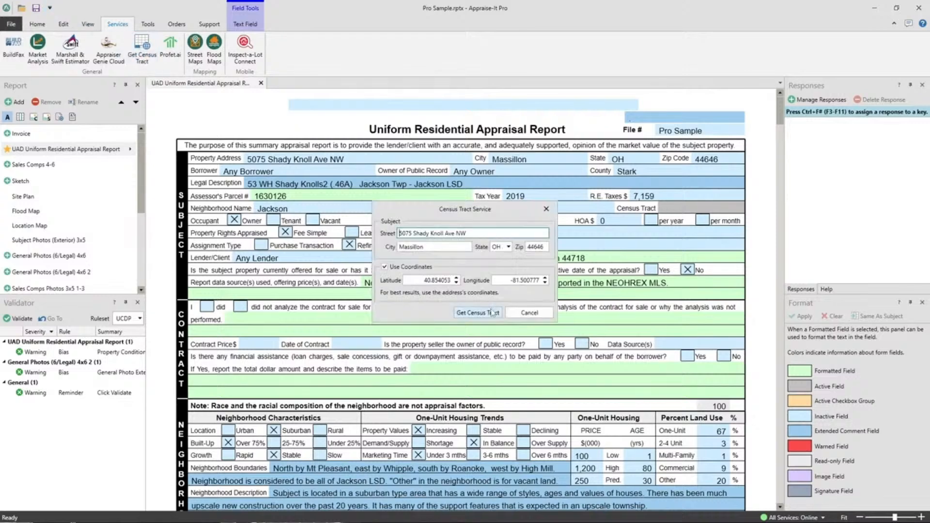
pyautogui.click(456, 314)
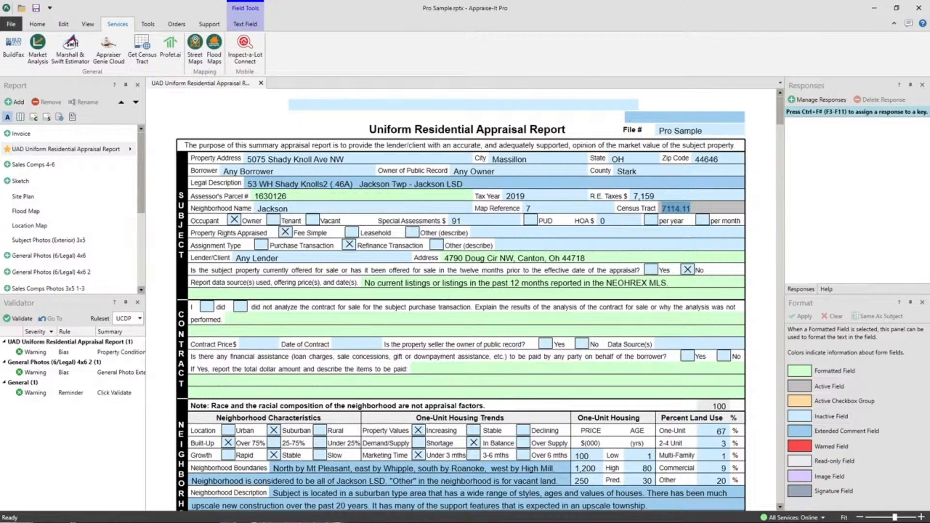
# Replace the subject property's City with the saved response Charlotte, then clear the field.
pyautogui.click(546, 161)
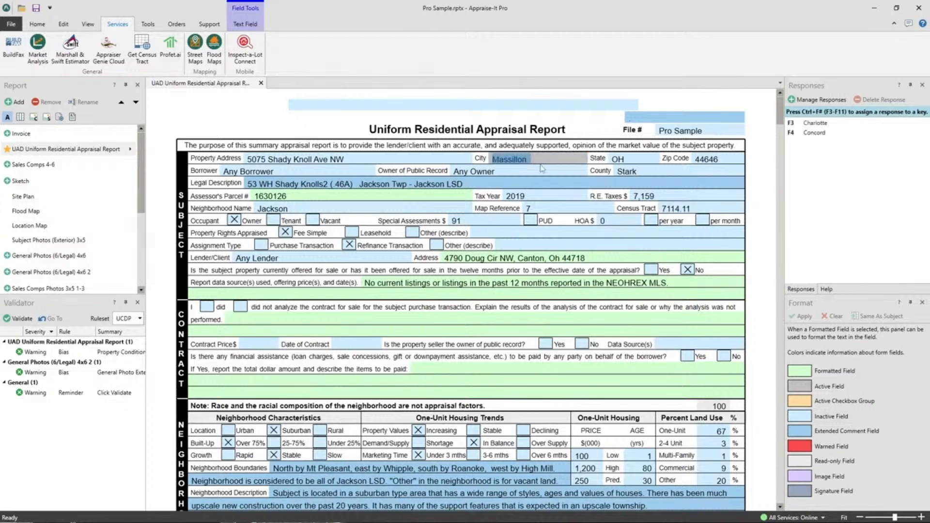
pyautogui.click(554, 160)
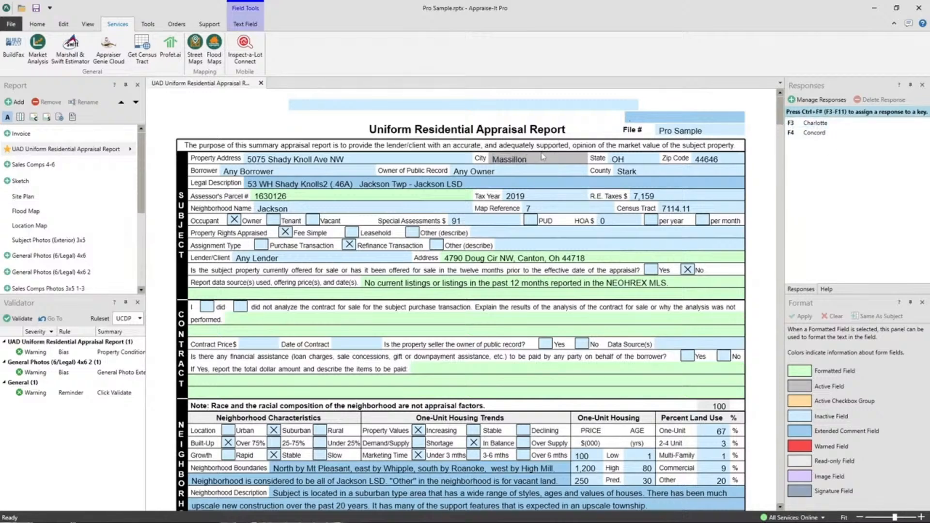
pyautogui.moveTo(543, 157); pyautogui.dragTo(410, 159)
pyautogui.press('F3')
pyautogui.press('BackSpace')
# Fill the empty City field with the saved response Concord from its response list.
pyautogui.press('Down')
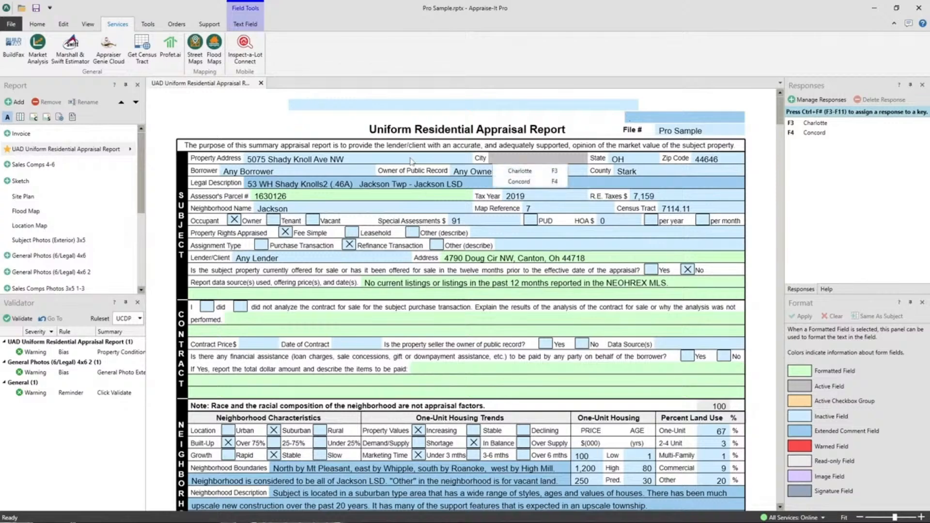
pyautogui.press('Down')
pyautogui.press('Down')
pyautogui.press('Return')
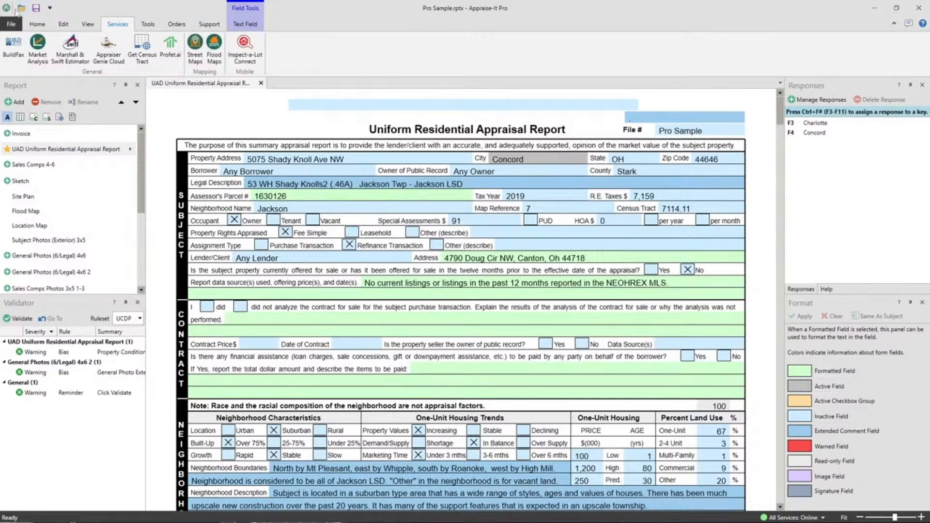
# Open the Secure Report password options and close them without setting a password.
pyautogui.click(37, 26)
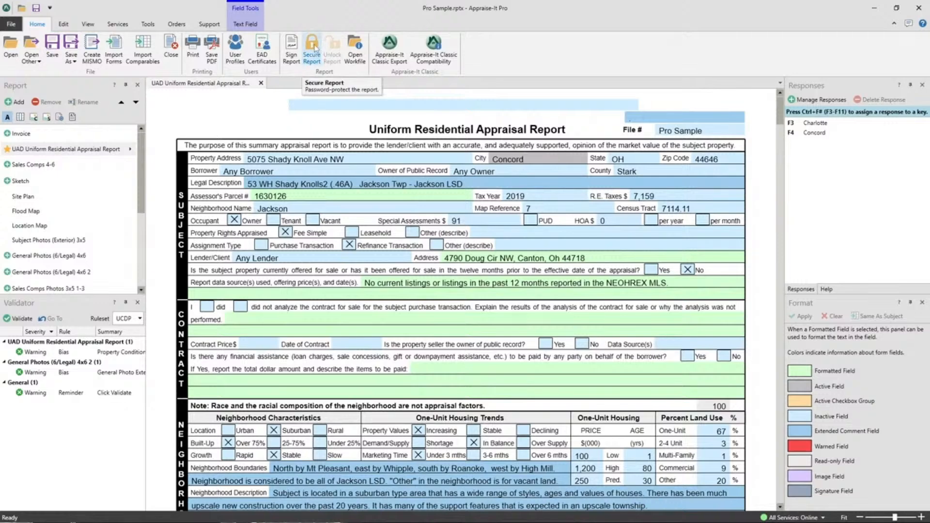
pyautogui.click(313, 48)
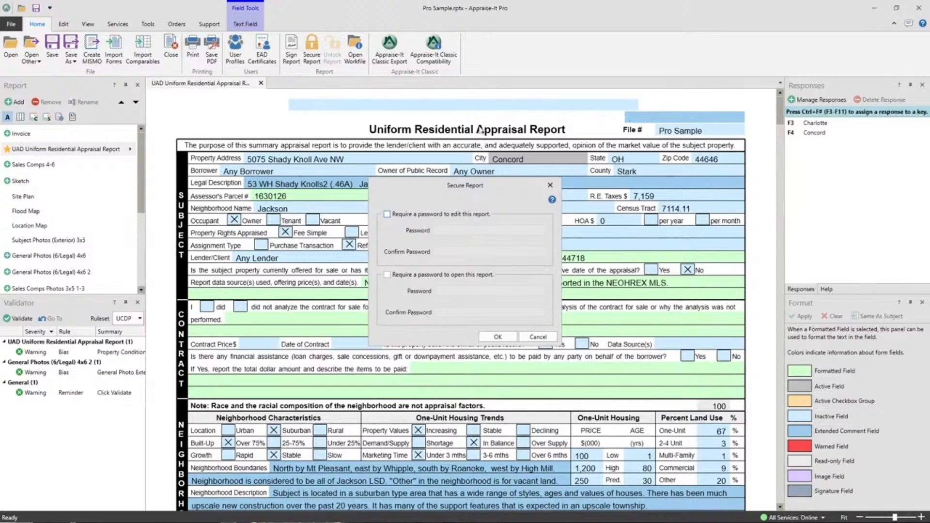
pyautogui.click(538, 337)
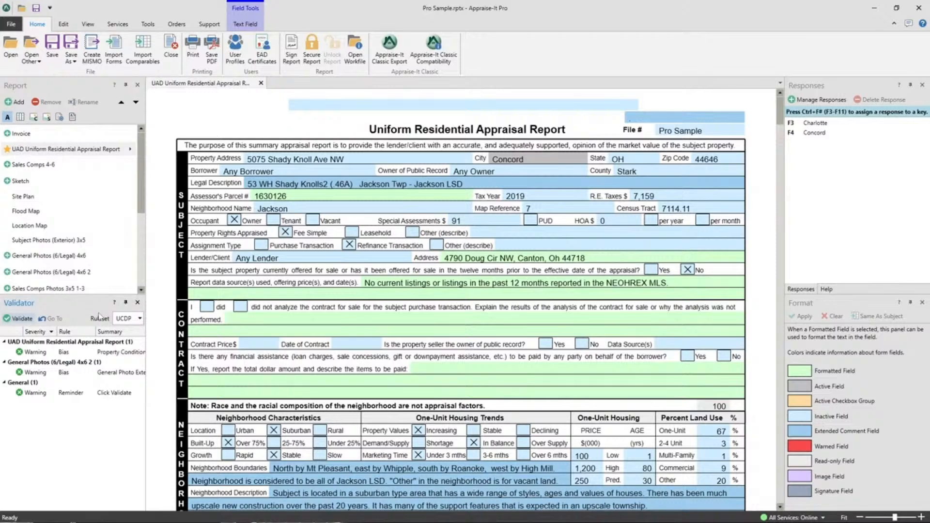
# Switch the Validator ruleset to FHA, then set it back to UCDP.
pyautogui.click(139, 319)
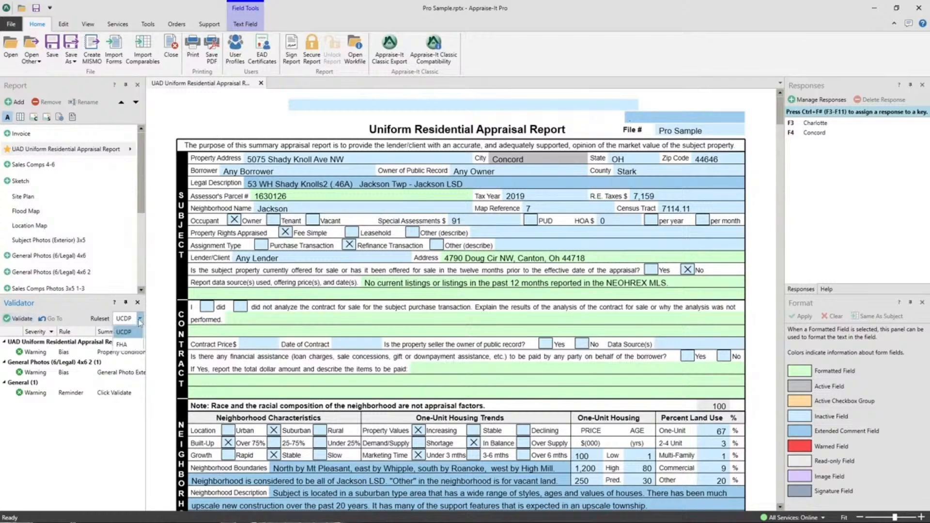
pyautogui.click(124, 346)
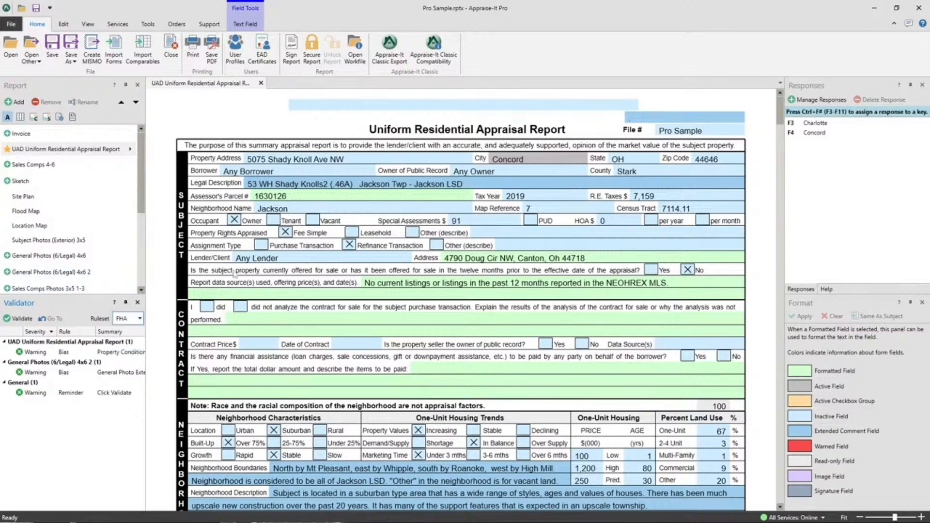
pyautogui.click(139, 319)
pyautogui.click(122, 333)
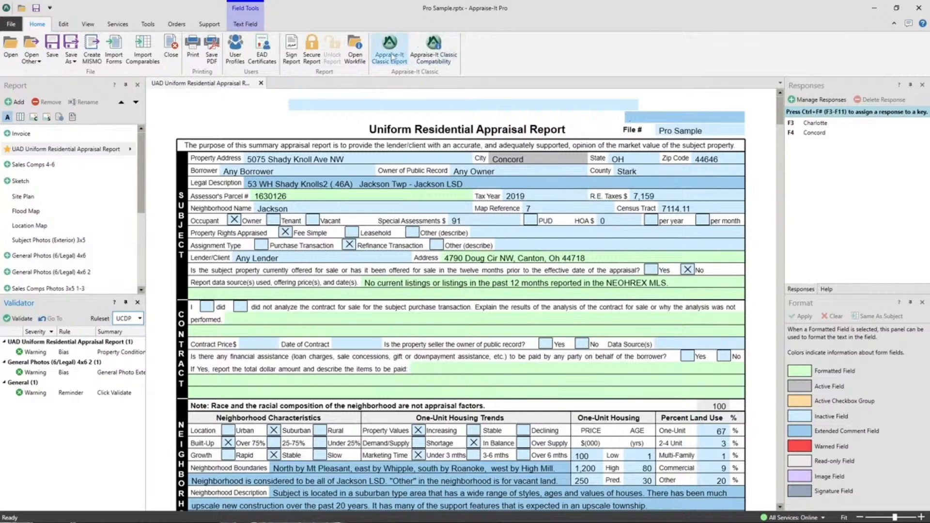
# Enable Appraise-It Classic Compatibility for the report, then disable it again.
pyautogui.click(454, 62)
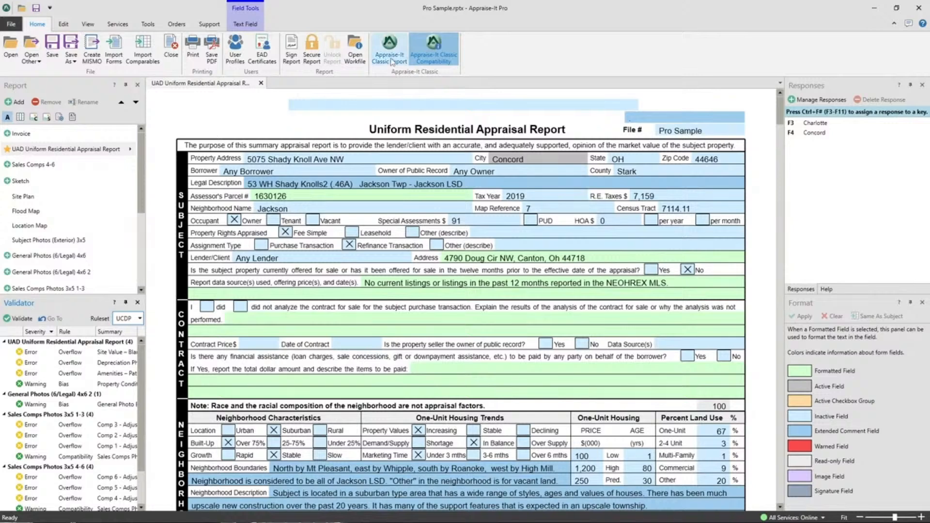
pyautogui.click(433, 56)
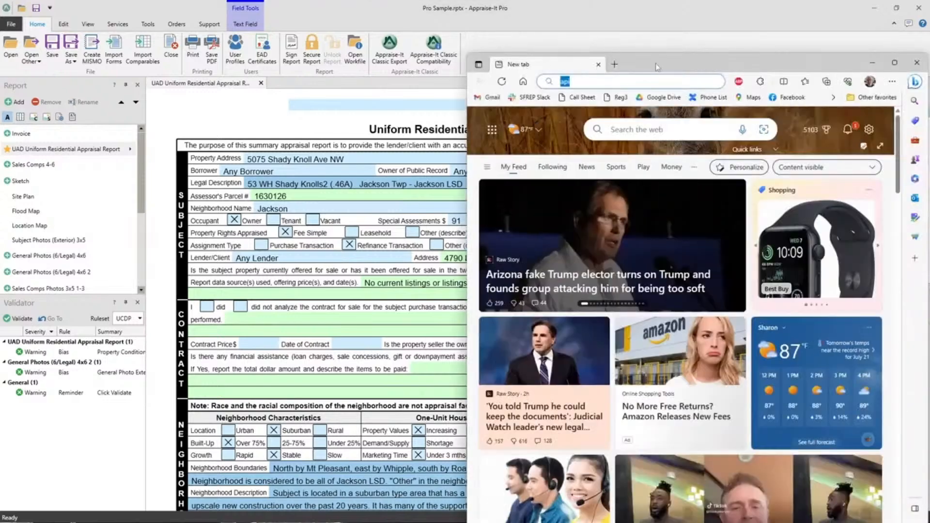
# Switch to the browser, view the Scripting API introduction at api.sfrep.com, and return to the report in Appraise-It Pro.
pyautogui.doubleClick(657, 67)
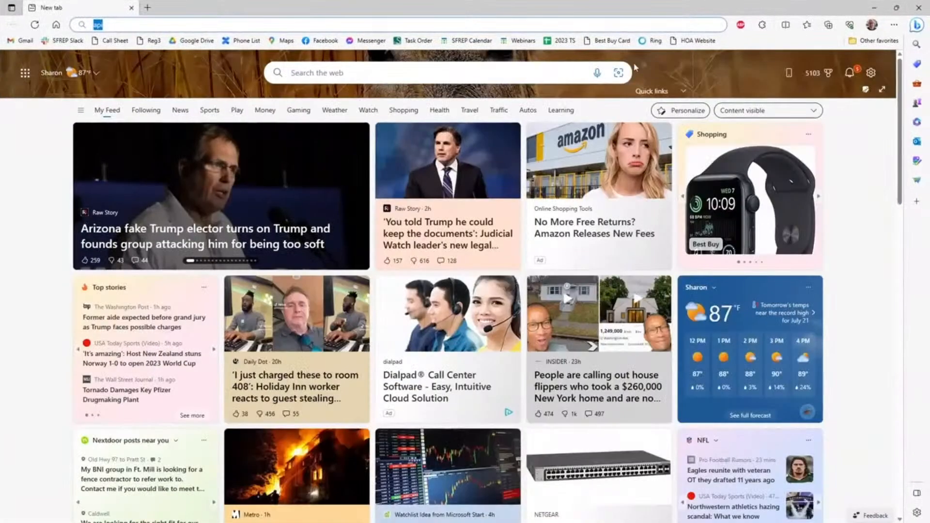
pyautogui.click(216, 25)
pyautogui.write('.sfrep.comm')
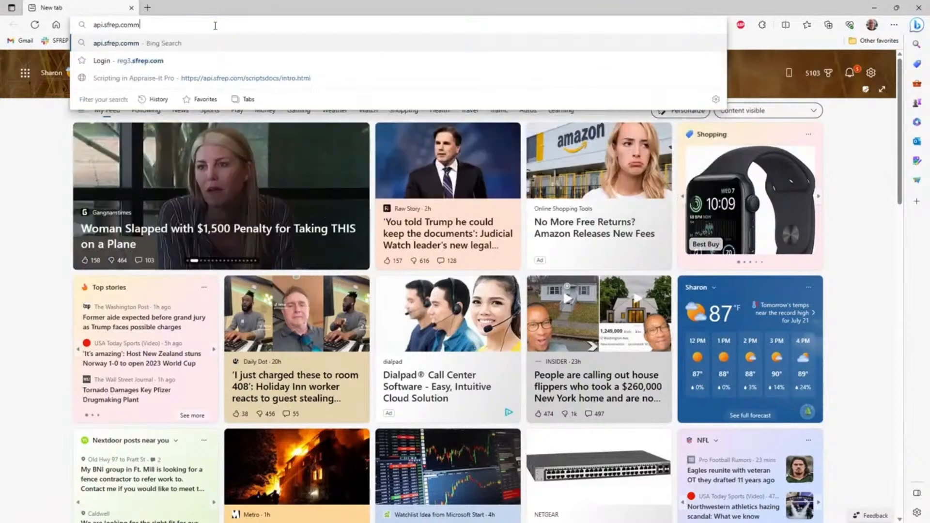
pyautogui.press('BackSpace')
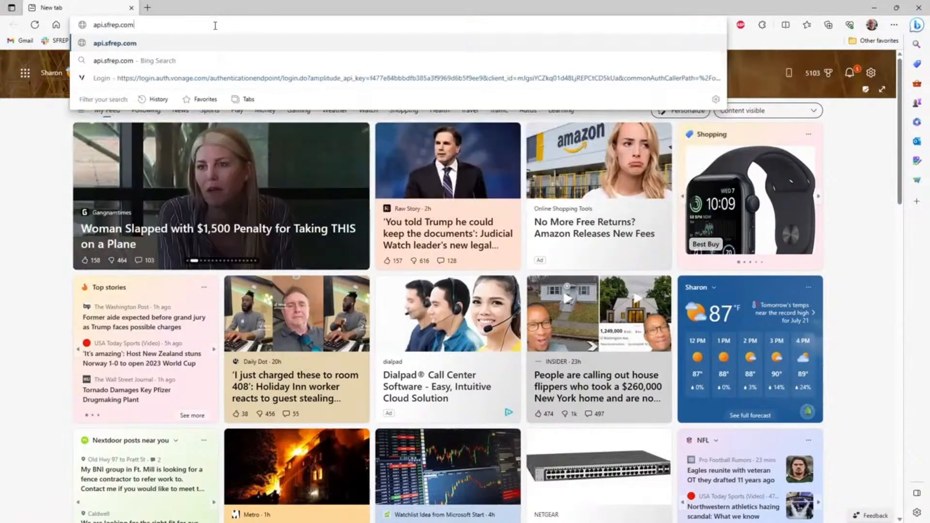
pyautogui.press('Return')
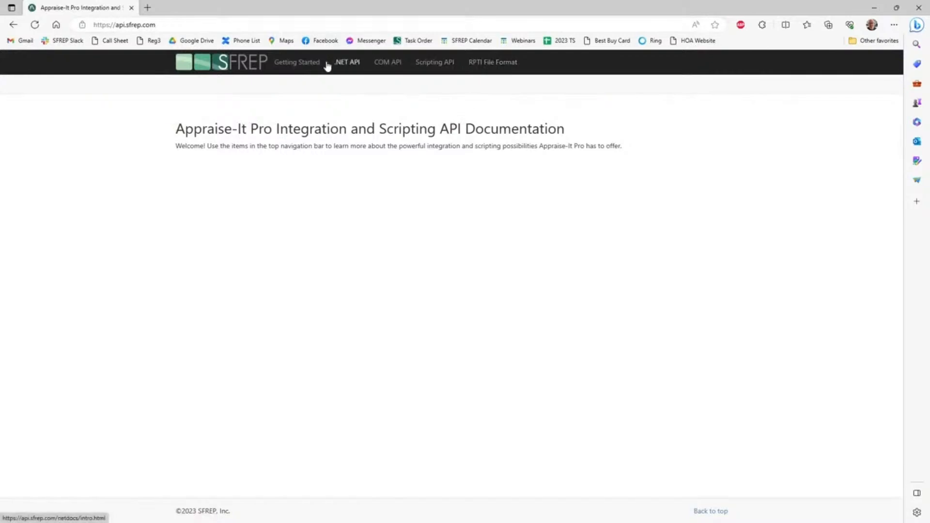
pyautogui.click(435, 69)
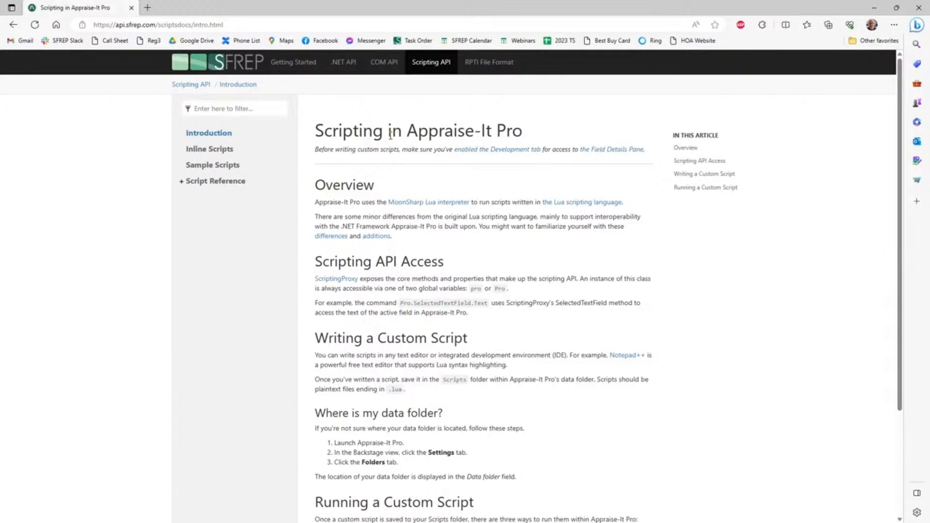
pyautogui.click(919, 8)
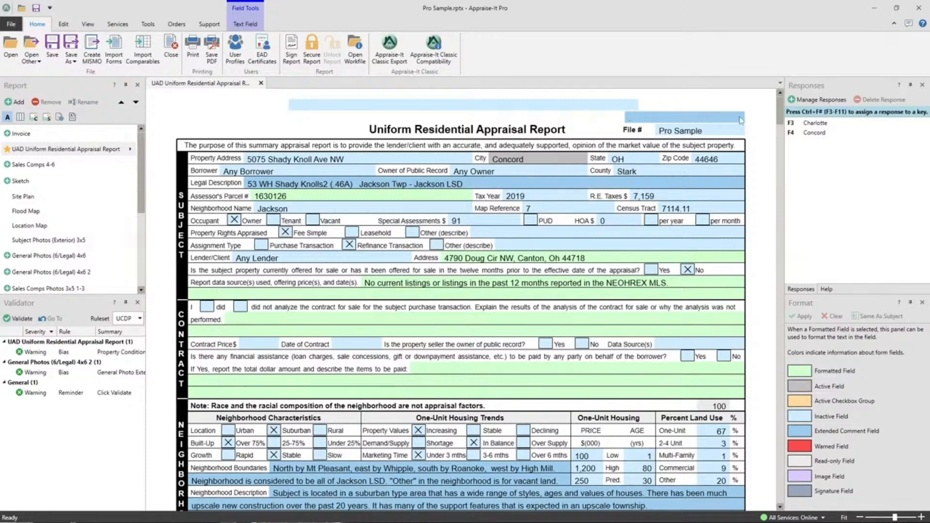
pyautogui.click(635, 117)
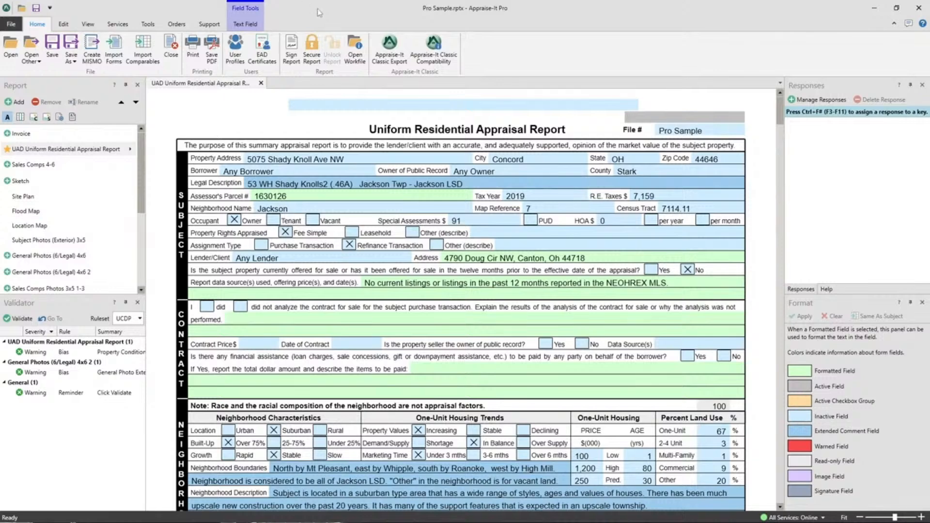
# Open the online Support Request form for e-mail technical support, look it over in a maximized window, and close it.
pyautogui.click(209, 25)
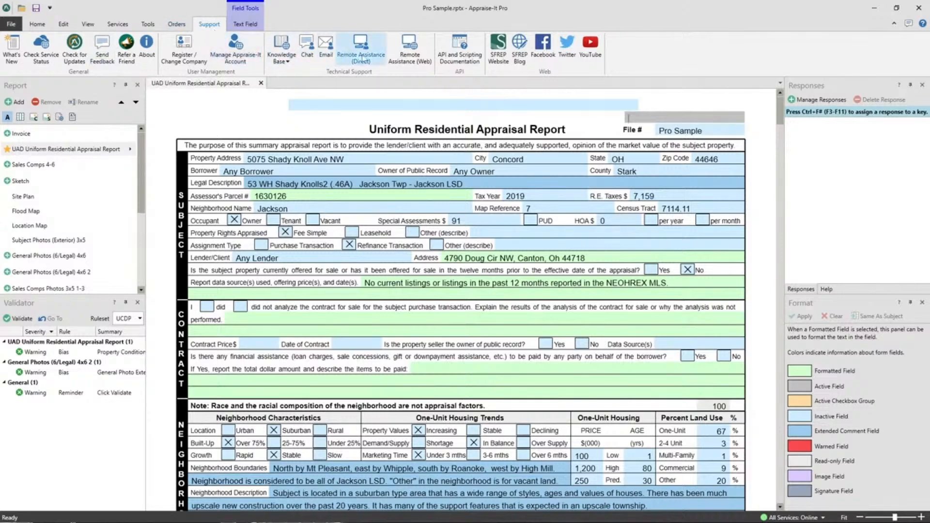
pyautogui.click(331, 61)
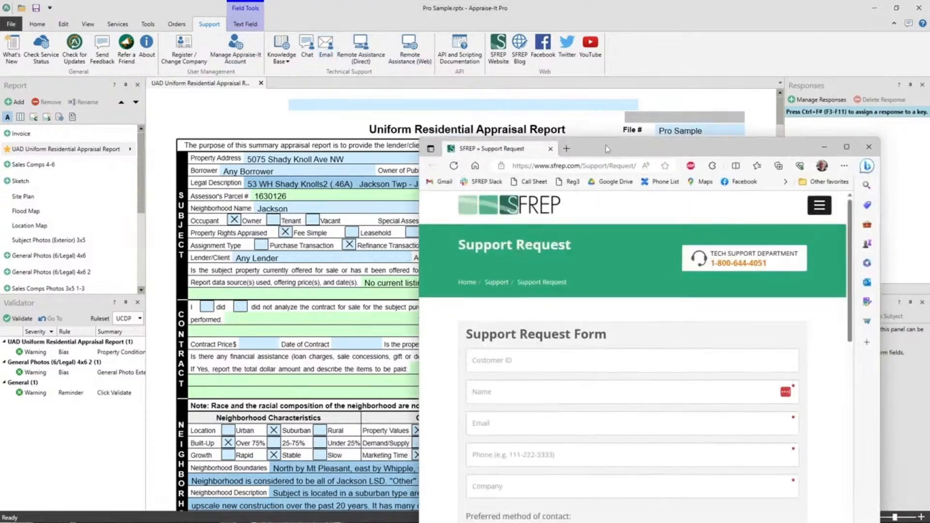
pyautogui.doubleClick(605, 145)
pyautogui.scroll(-2, 412, 350)
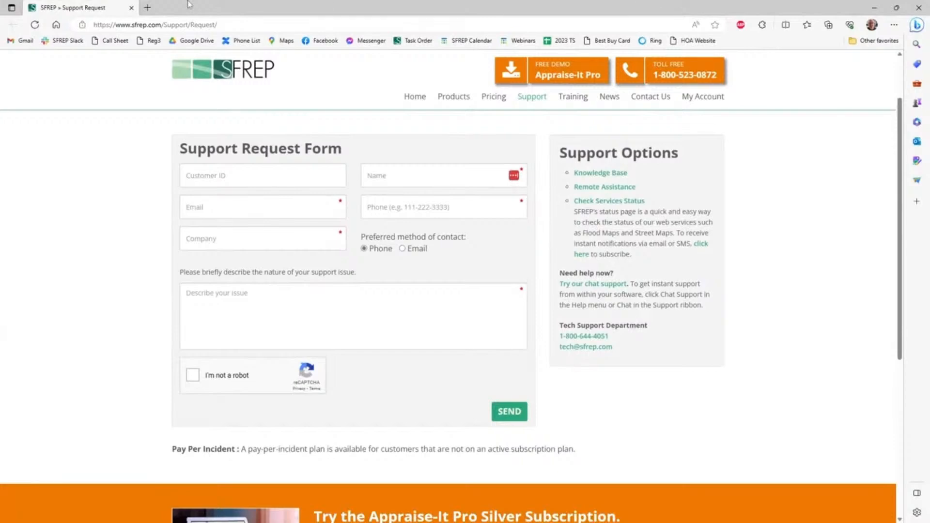
pyautogui.click(132, 8)
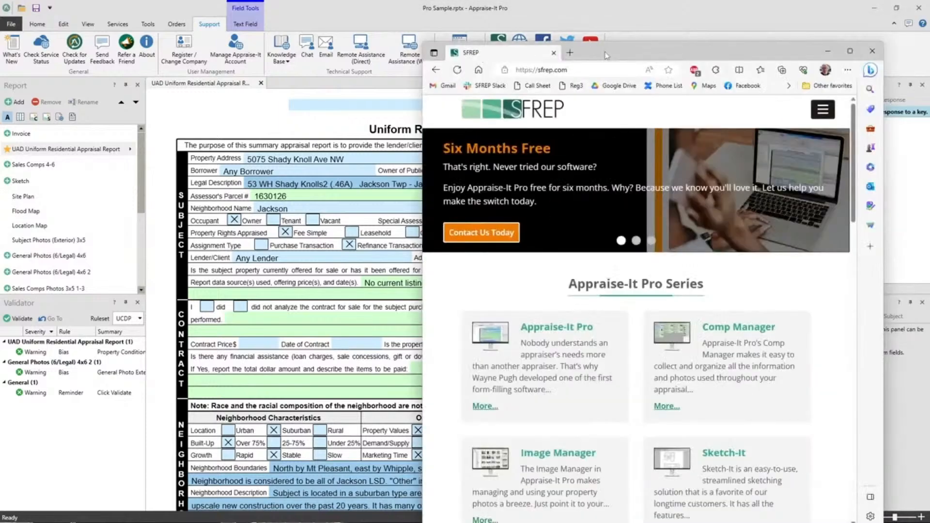
# Open the Training Calendar on the SFREP website and preview the Using Comp Manager and Buying a New Computer webinars.
pyautogui.doubleClick(587, 48)
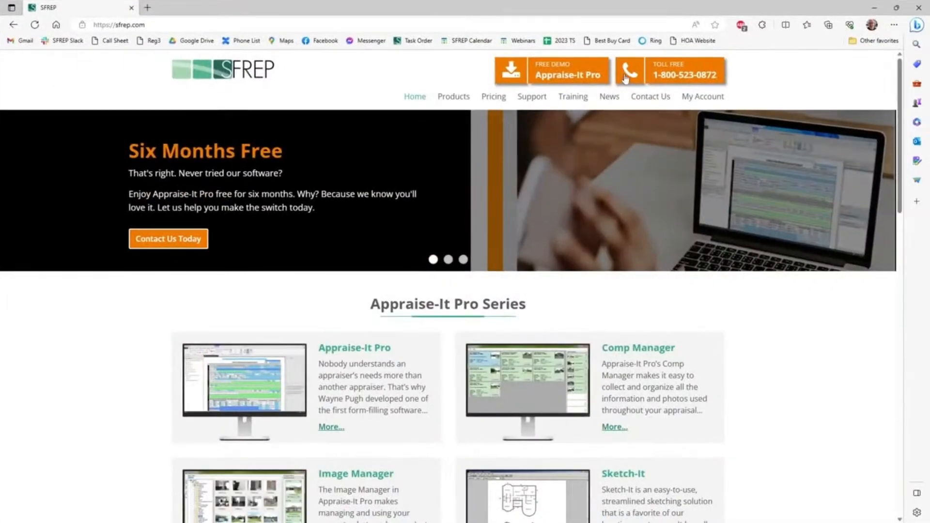
pyautogui.moveTo(550, 99)
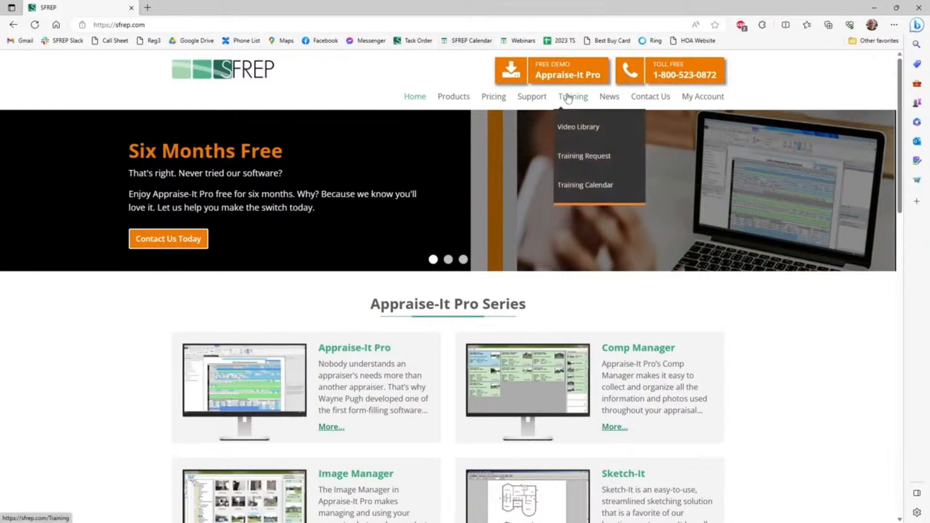
pyautogui.moveTo(598, 100)
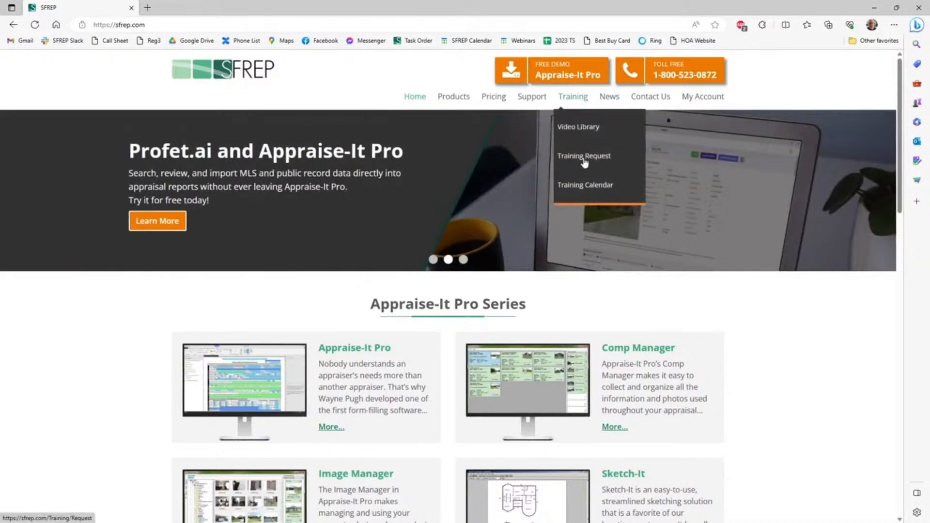
pyautogui.click(586, 187)
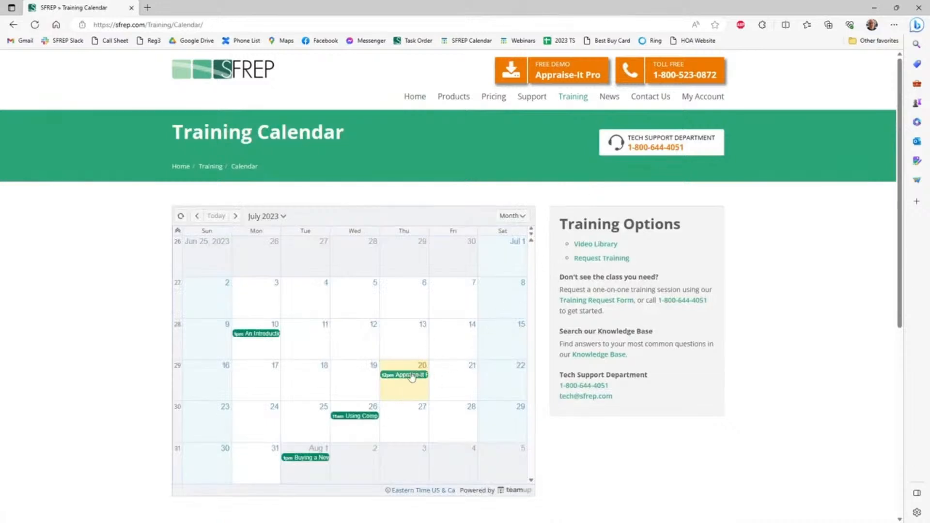
pyautogui.moveTo(405, 381)
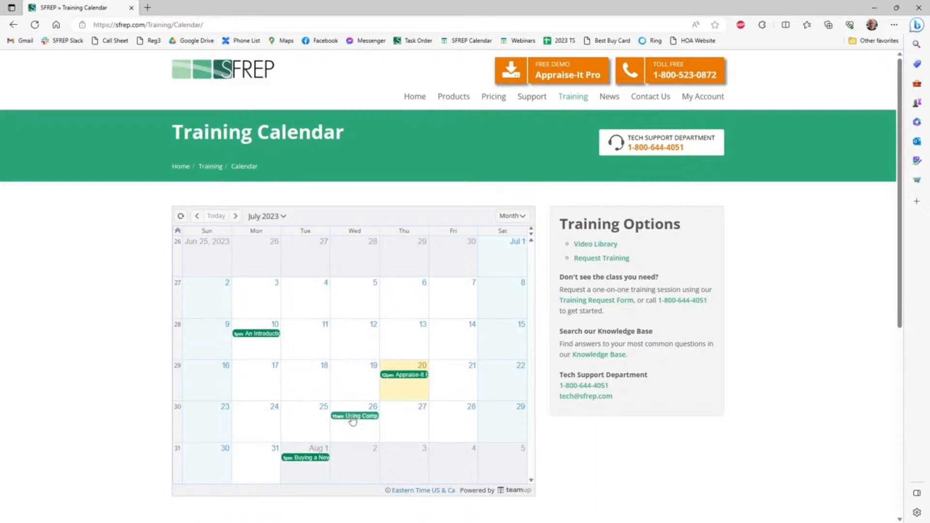
pyautogui.moveTo(357, 419)
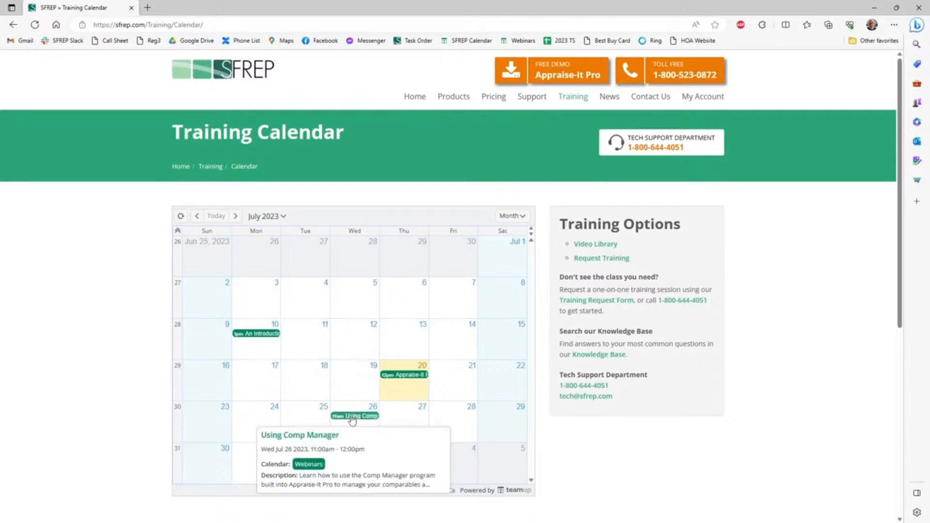
pyautogui.moveTo(310, 464)
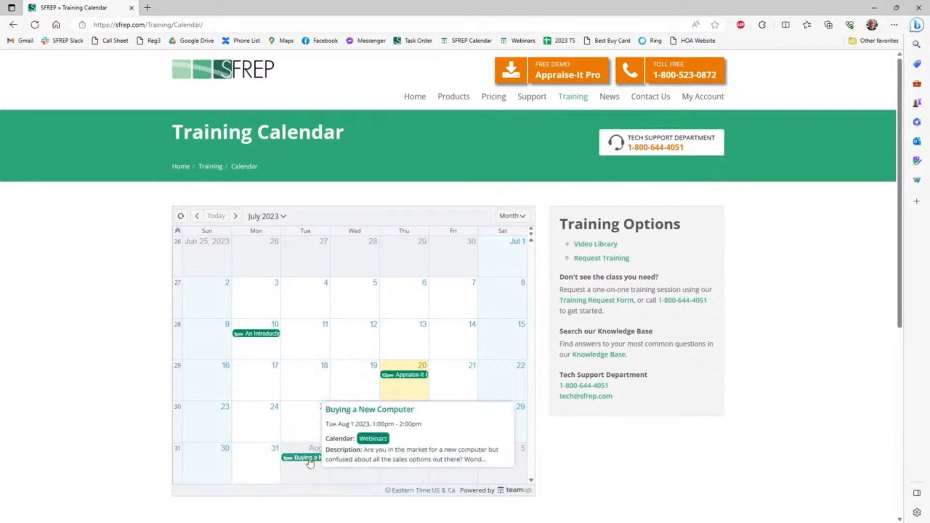